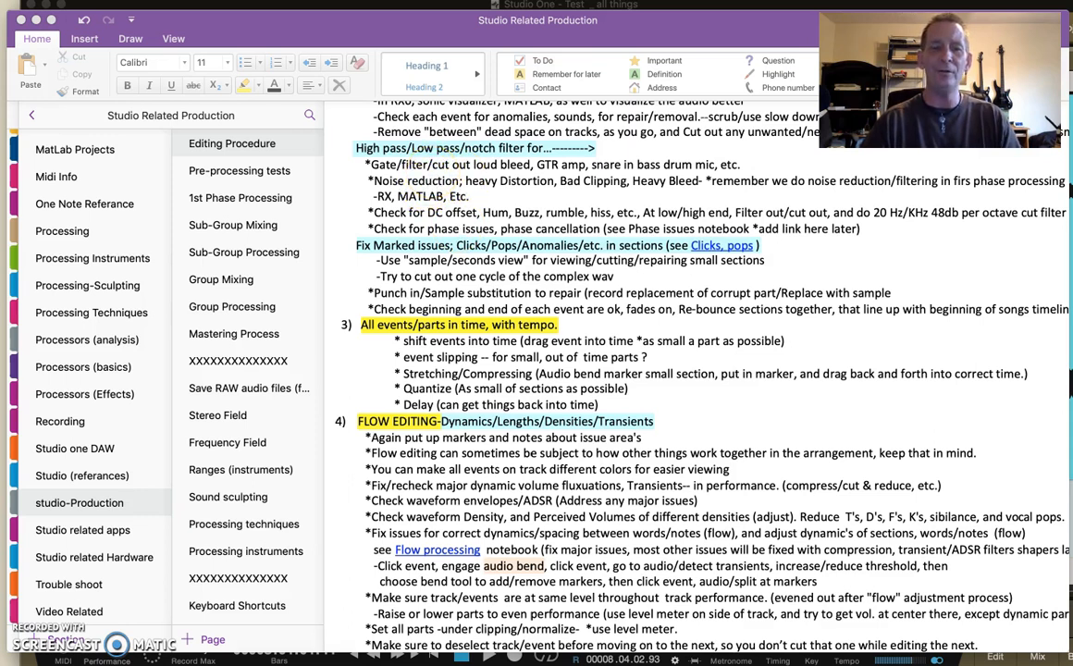
- Switch to RX and examine the Spectral De-noise and Voice De-noise modules, closing both without processing the audio
mouse_move(432, 661)
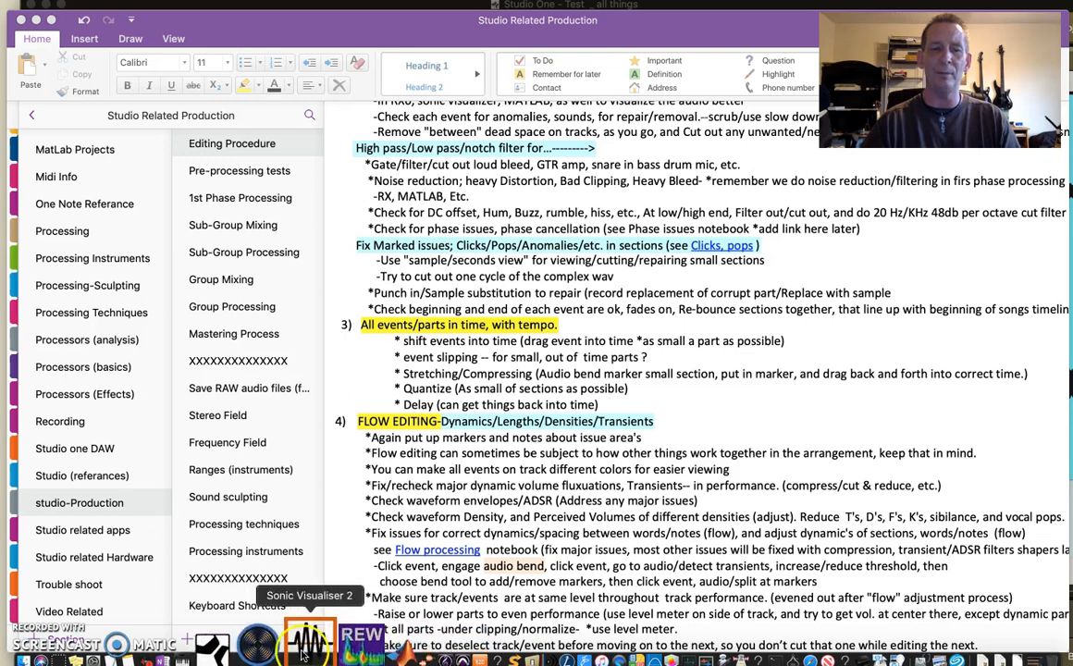
left_click(291, 647)
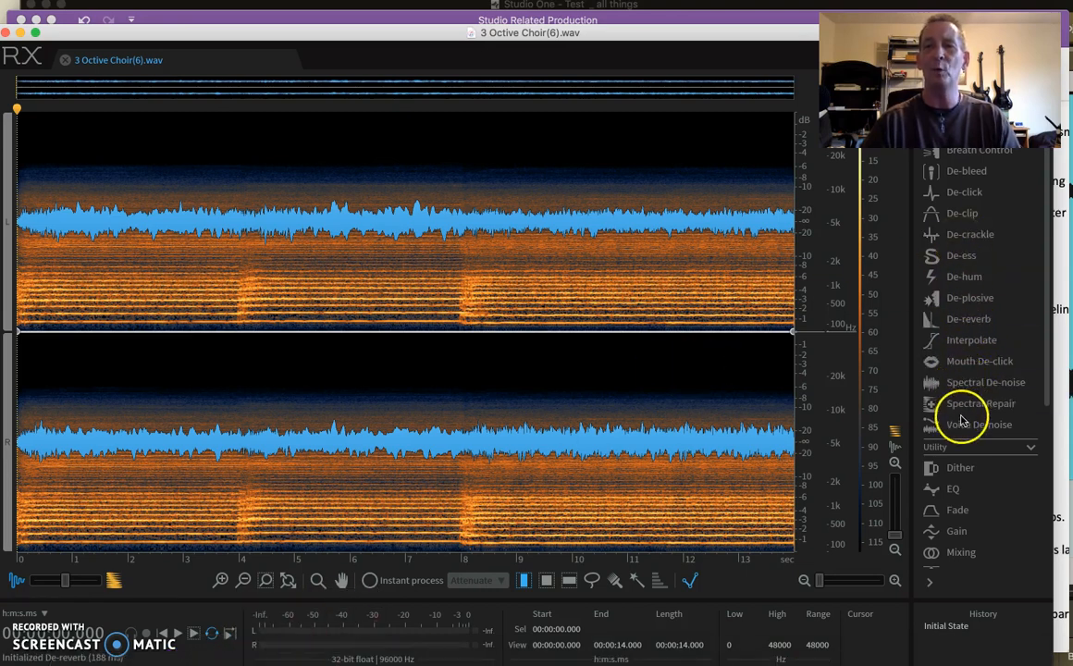
left_click(969, 383)
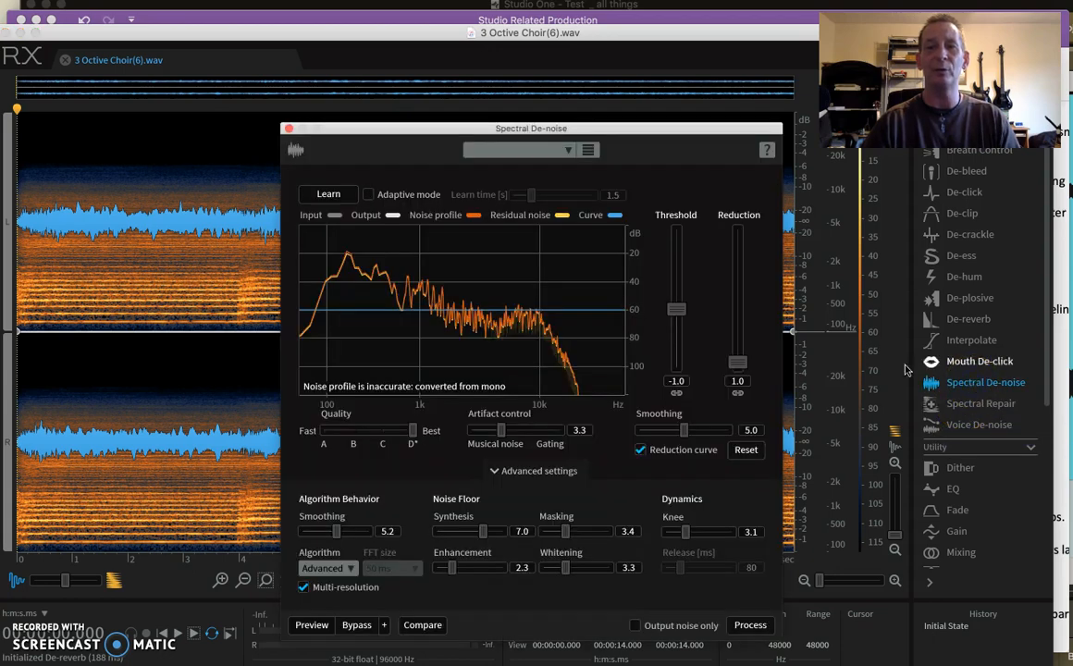
left_click(952, 424)
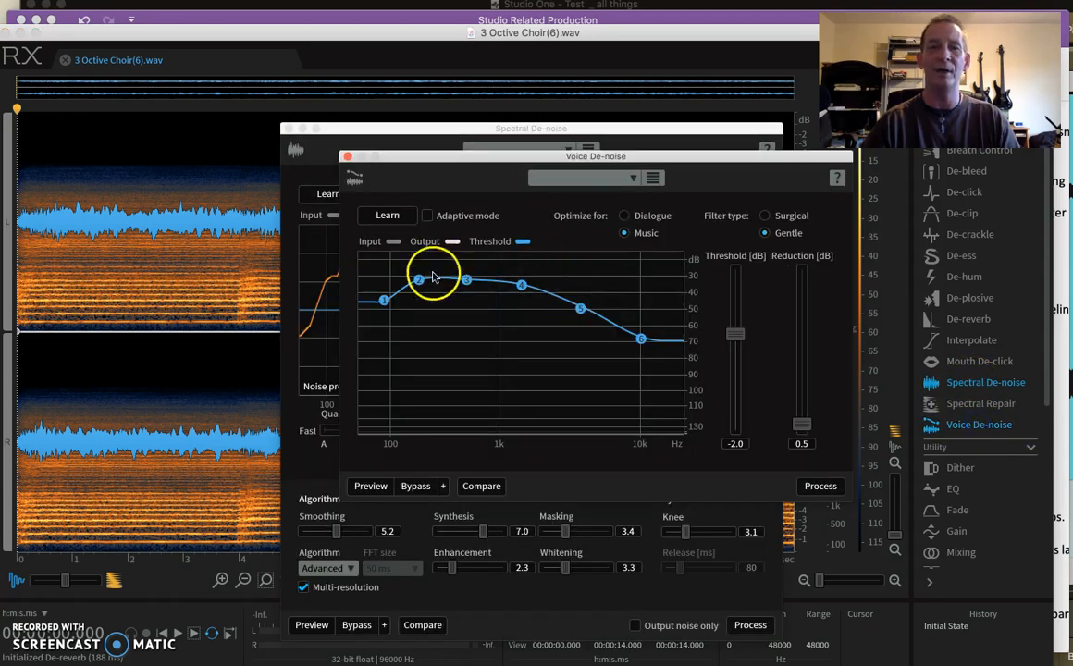
left_click(346, 159)
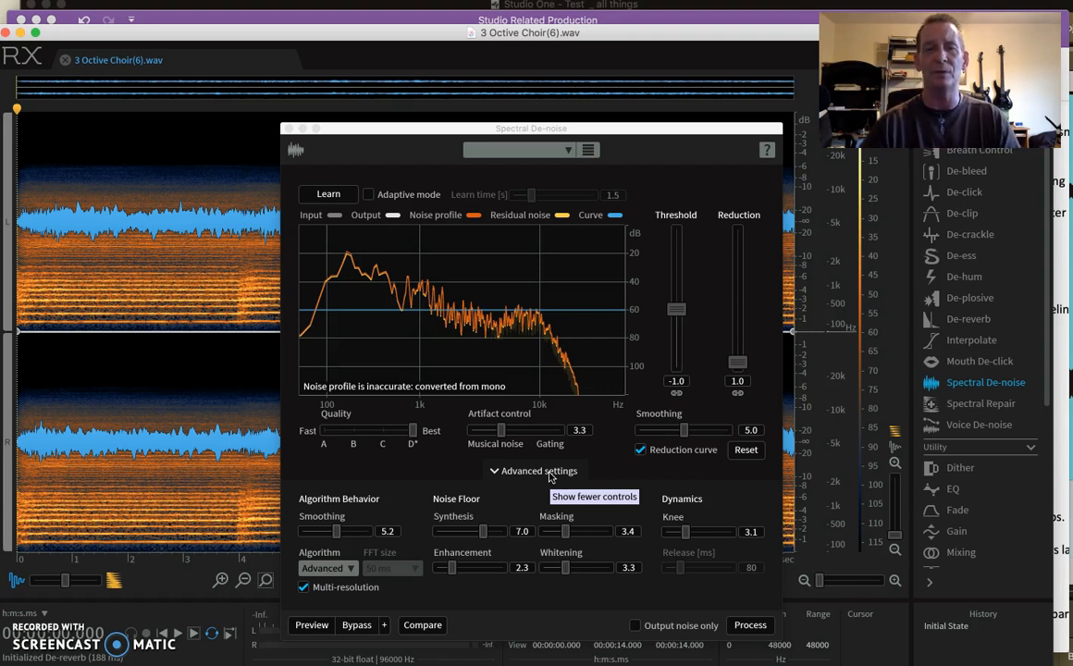
left_click(288, 130)
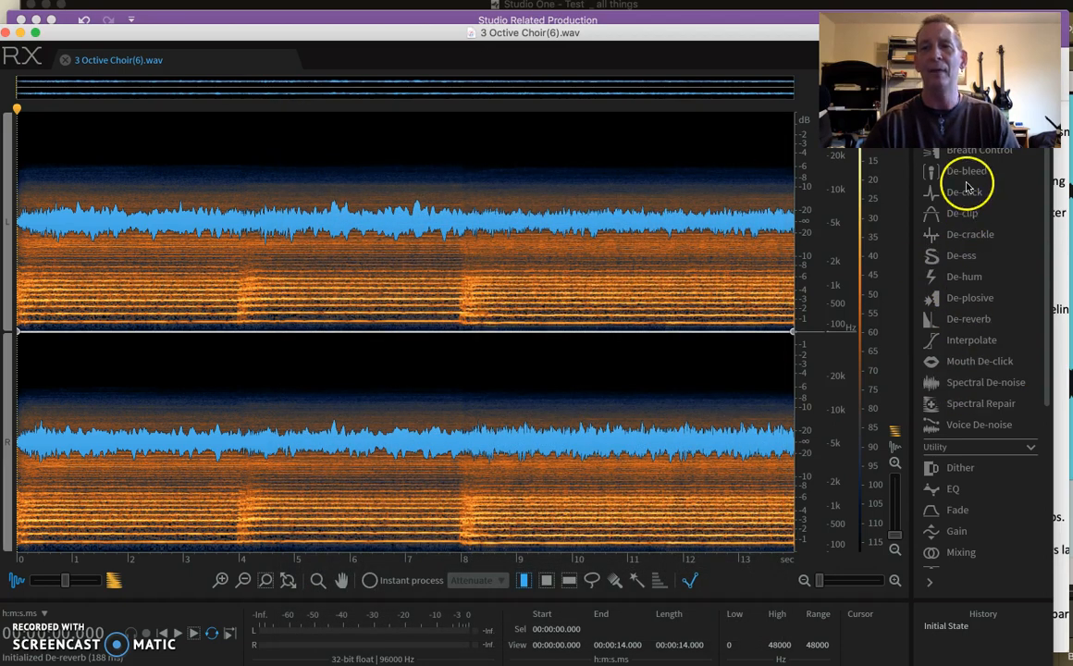
- Examine the De-clip, De-hum and De-reverb modules one at a time, closing each without processing the audio
left_click(965, 215)
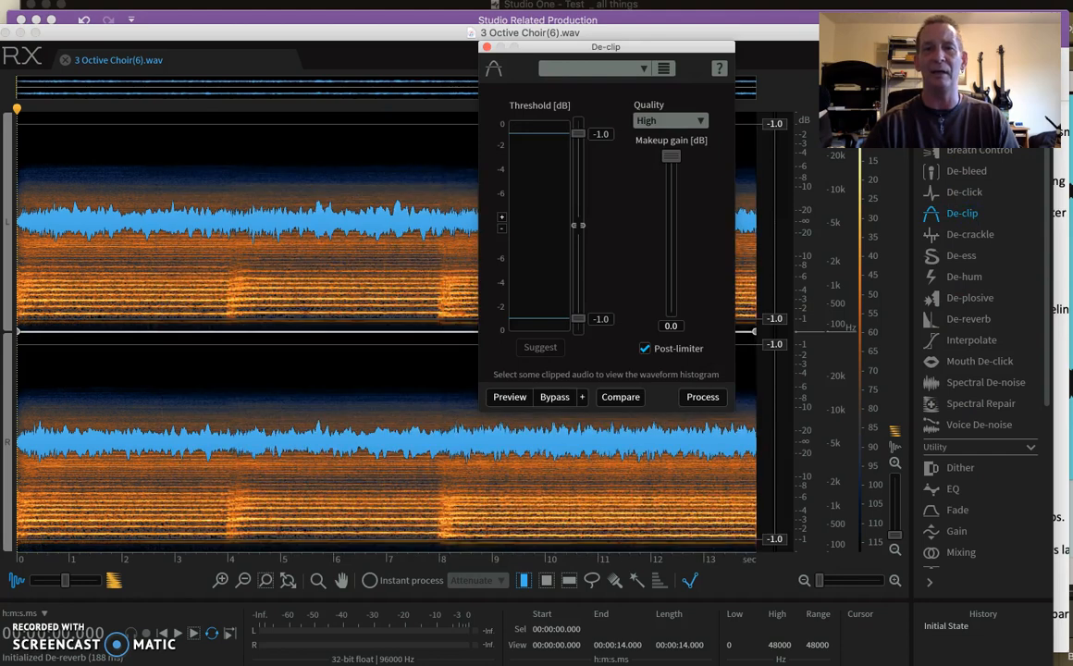
left_click(486, 46)
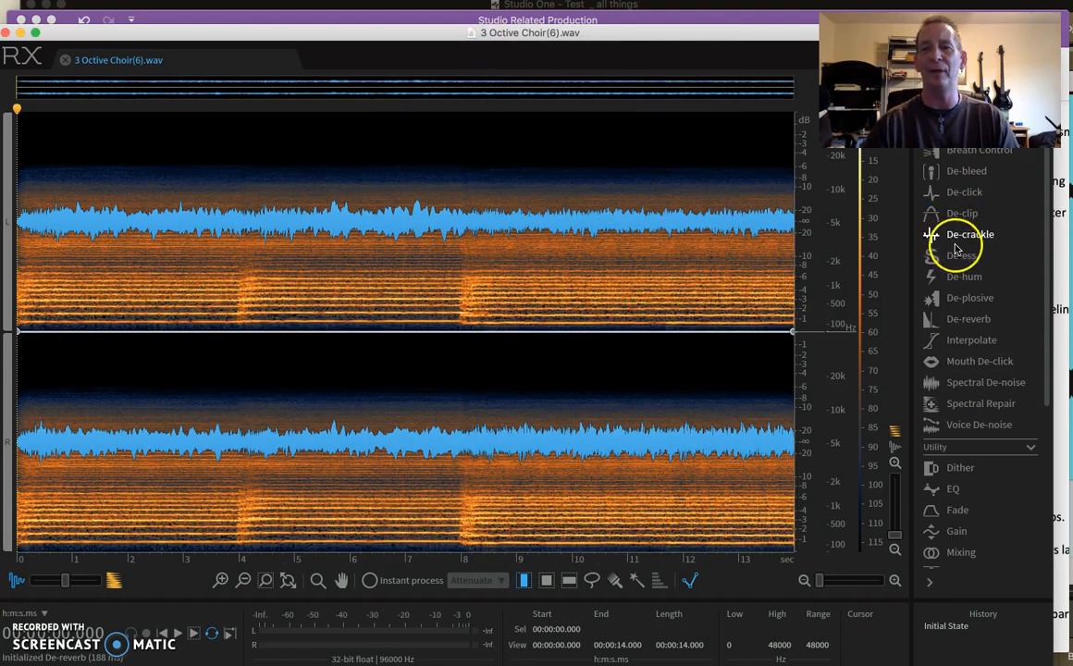
left_click(957, 277)
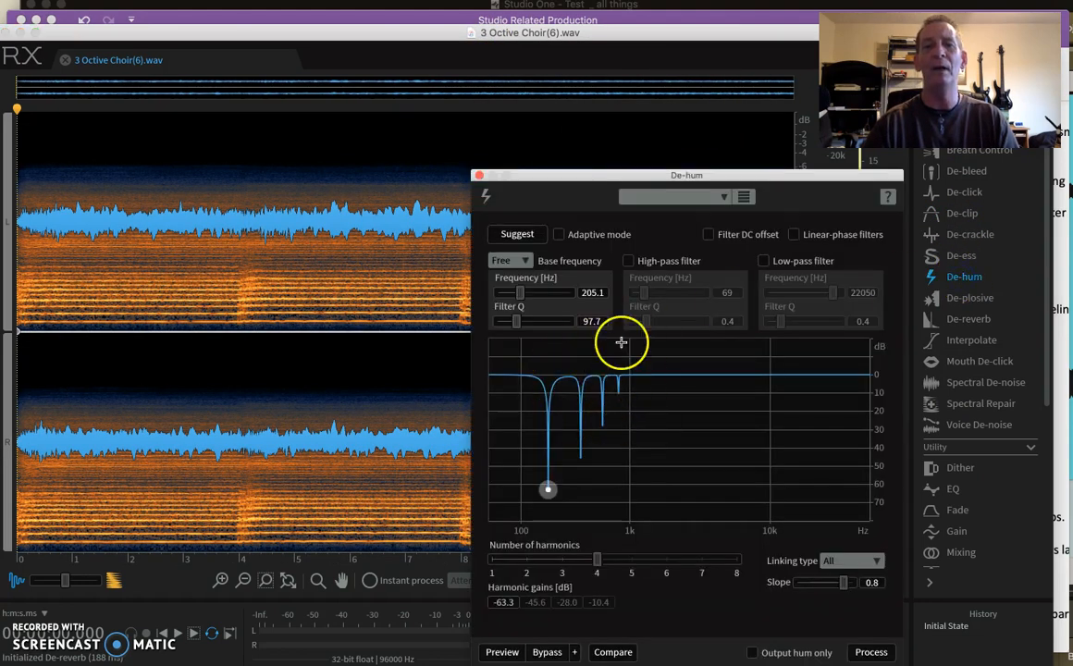
left_click(479, 175)
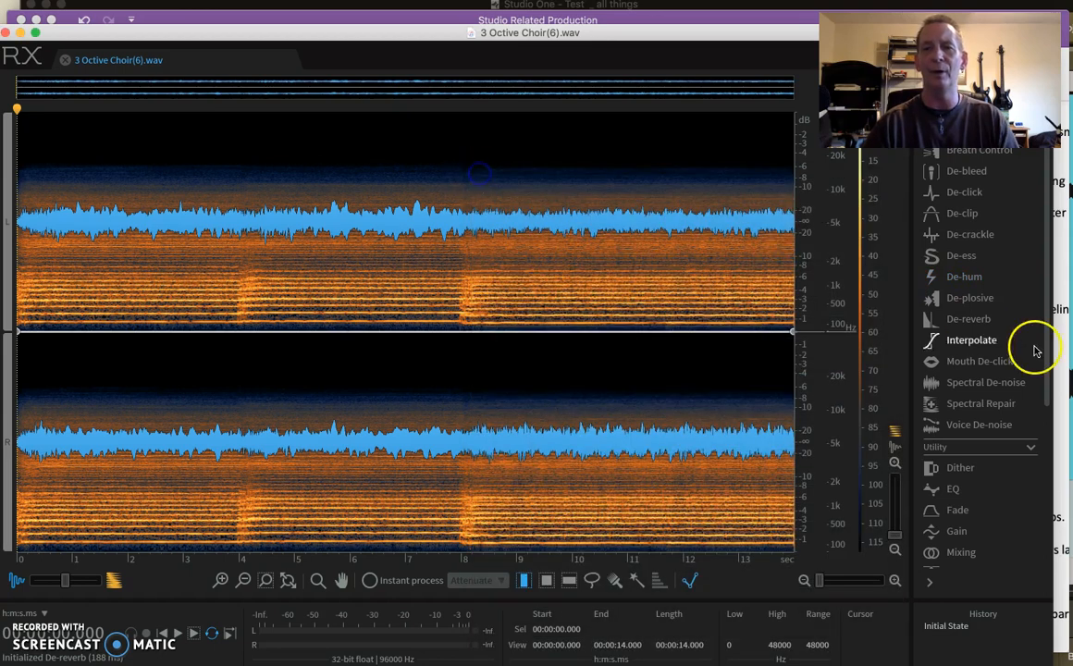
left_click(965, 318)
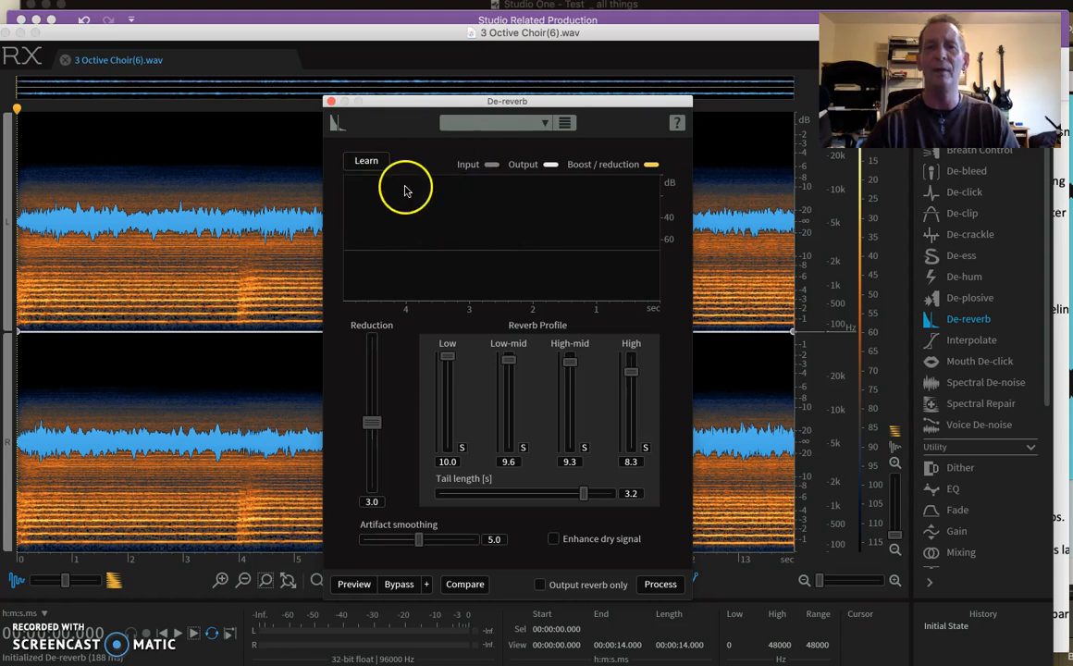
left_click(330, 101)
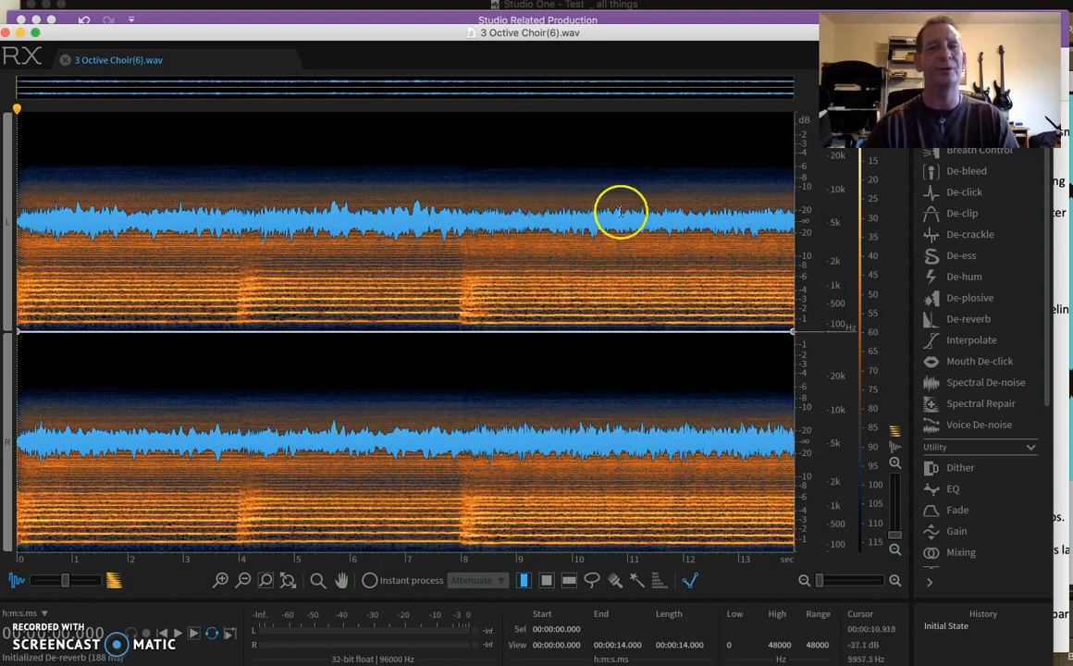
- Place the playhead at about 9.85 s in the choir recording and minimize RX to return to the OneNote page
left_click(559, 287)
left_click(607, 283)
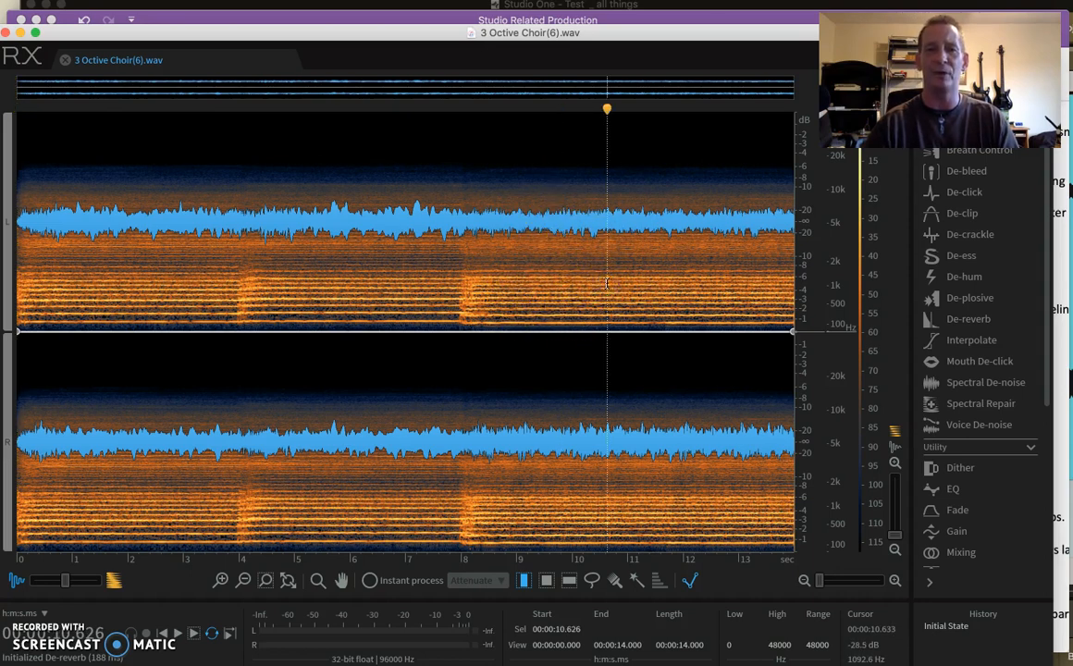
left_click(499, 269)
left_click(562, 283)
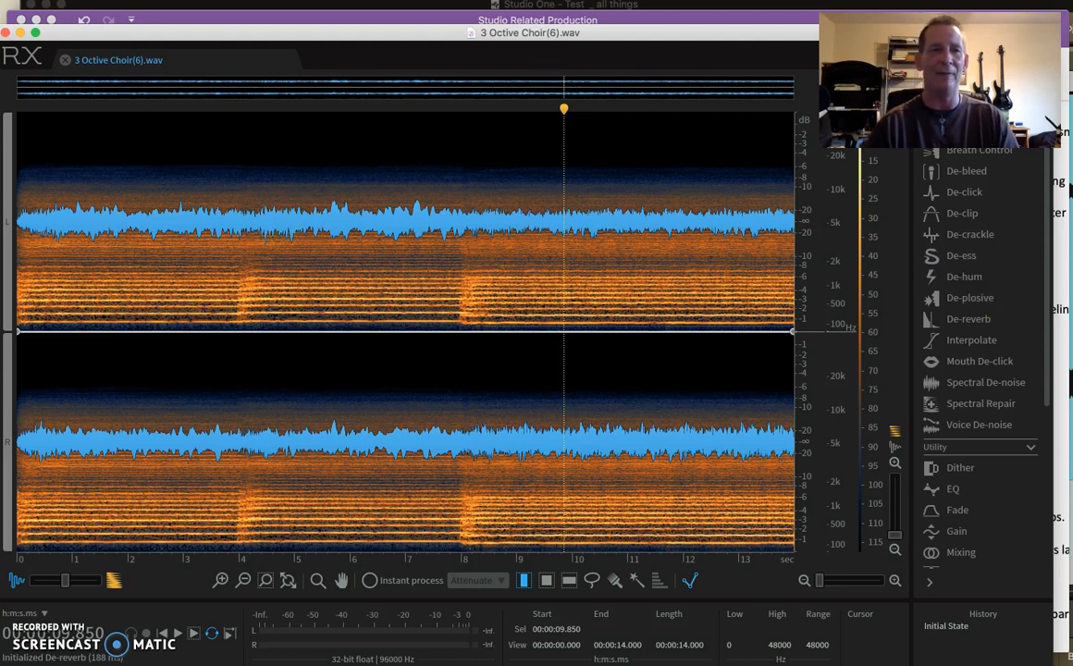
left_click(21, 33)
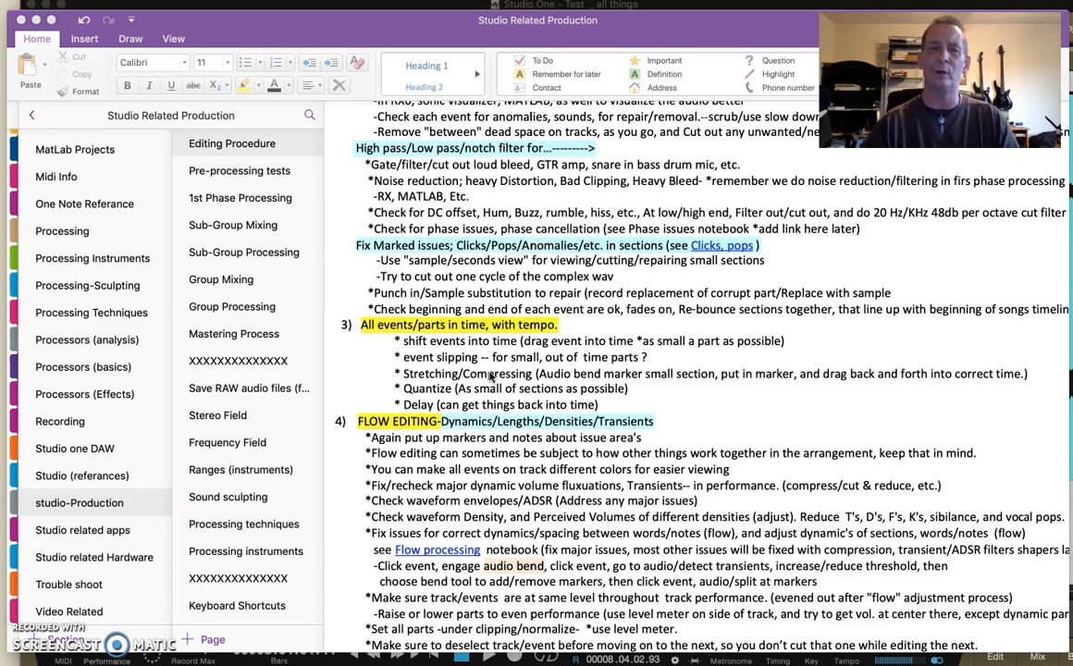
- Review the "High pass/Low pass/notch filter for..." heading in the Editing Procedure notes by selecting its text
left_click(374, 148)
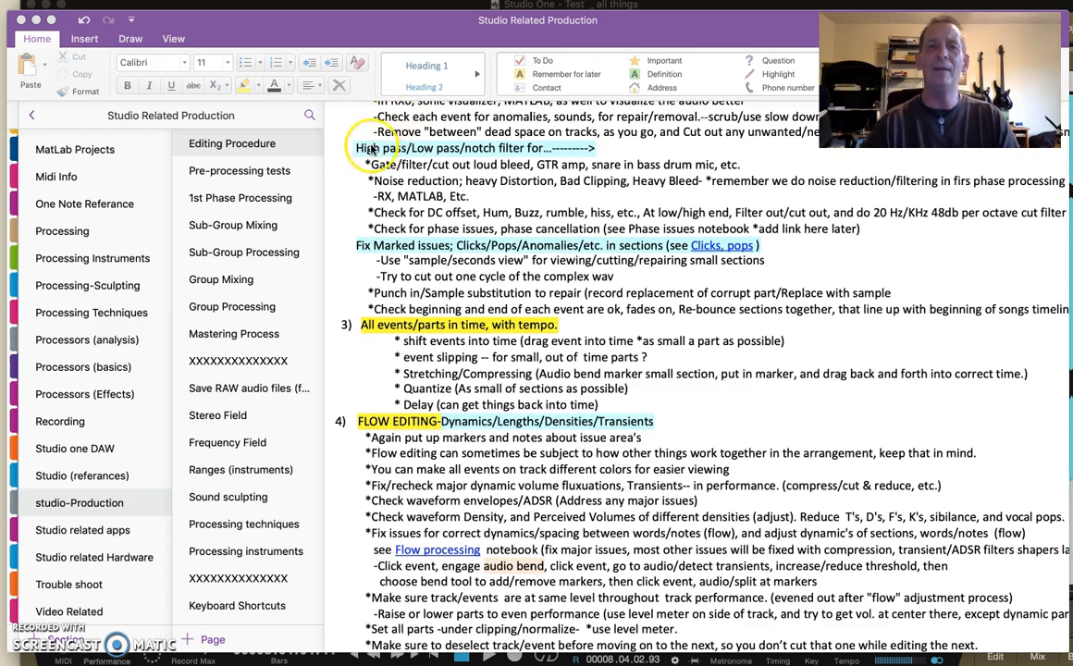
left_click(359, 148)
left_click_drag(354, 148, 562, 147)
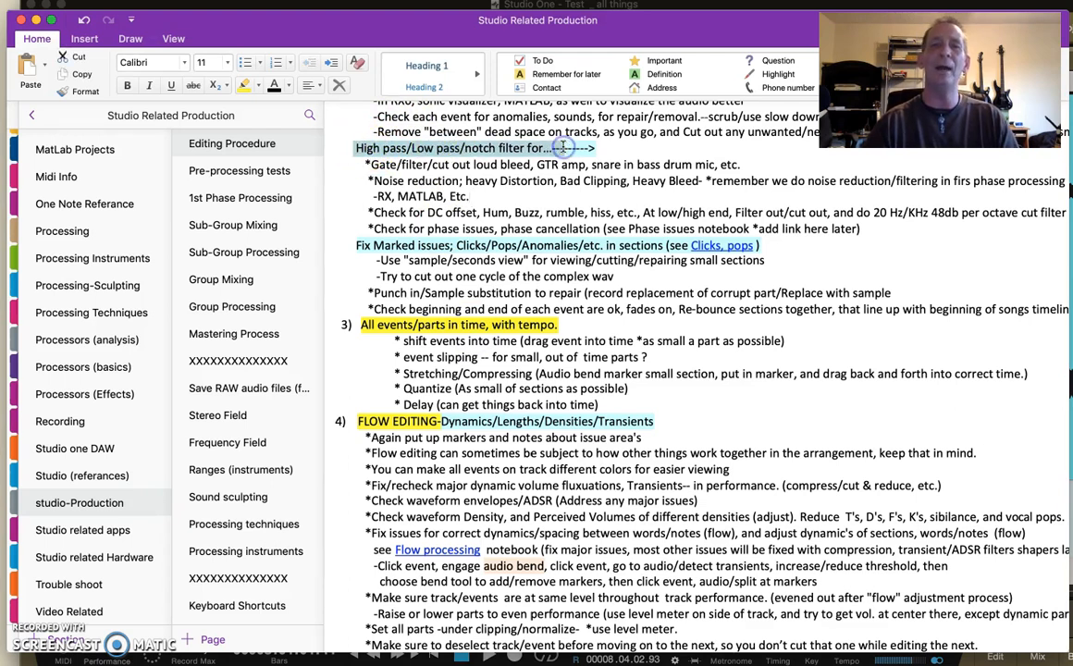
left_click(642, 149)
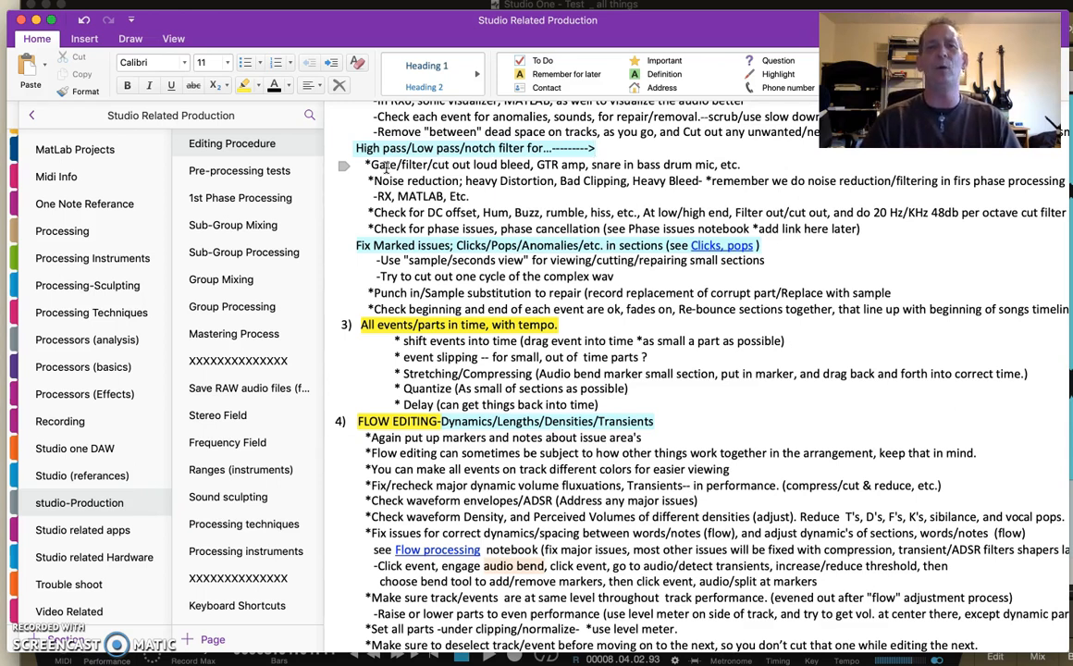
- Review the noise reduction note, selecting "heavy Distortion", "Bad Clipping" and "Heavy Bleed" in turn
left_click_drag(372, 181, 553, 183)
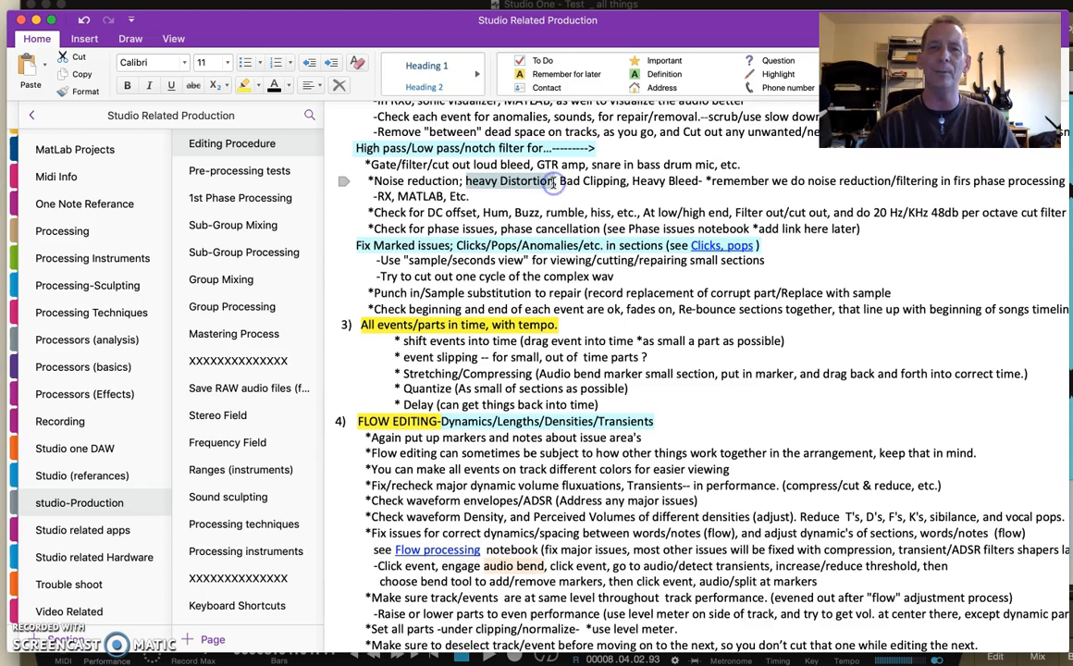
left_click(581, 196)
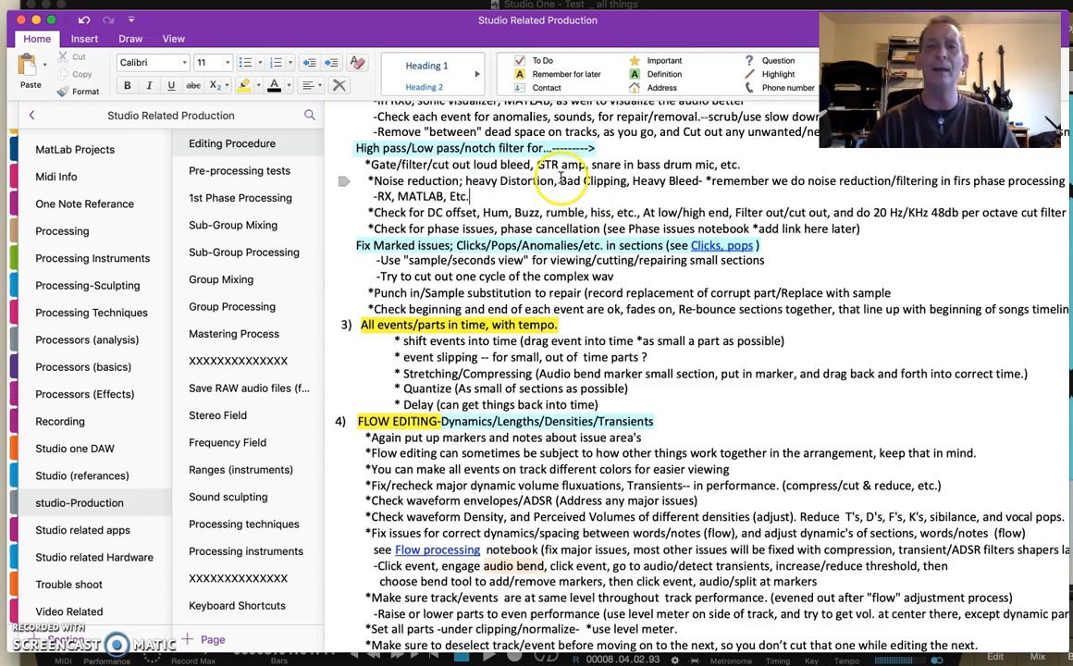
left_click_drag(559, 181, 621, 182)
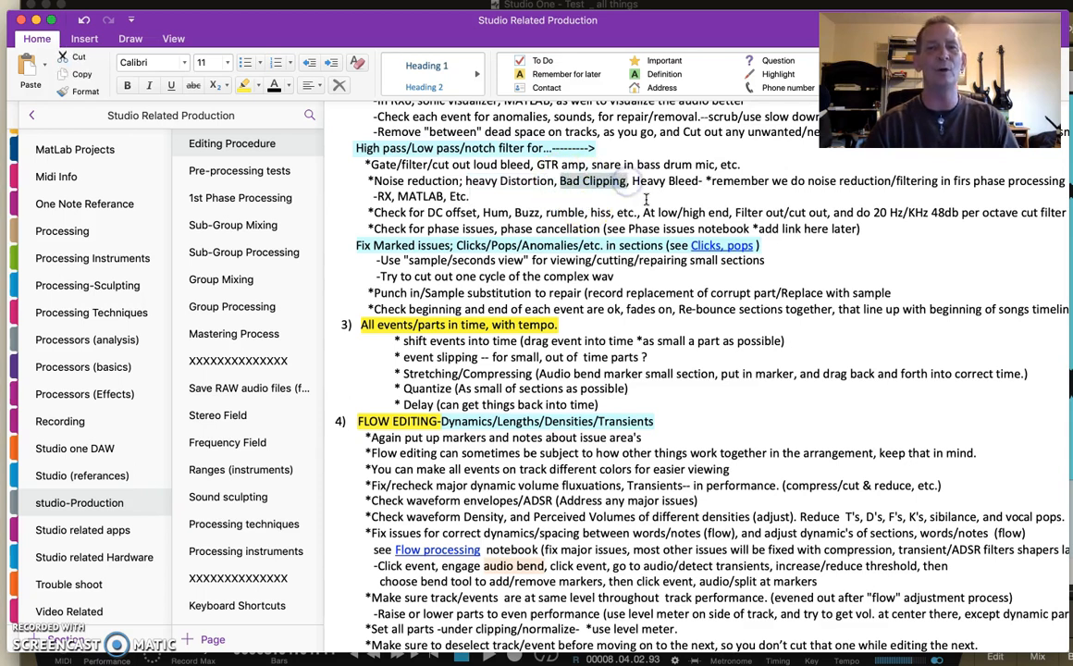
left_click(582, 191)
left_click_drag(630, 181, 689, 182)
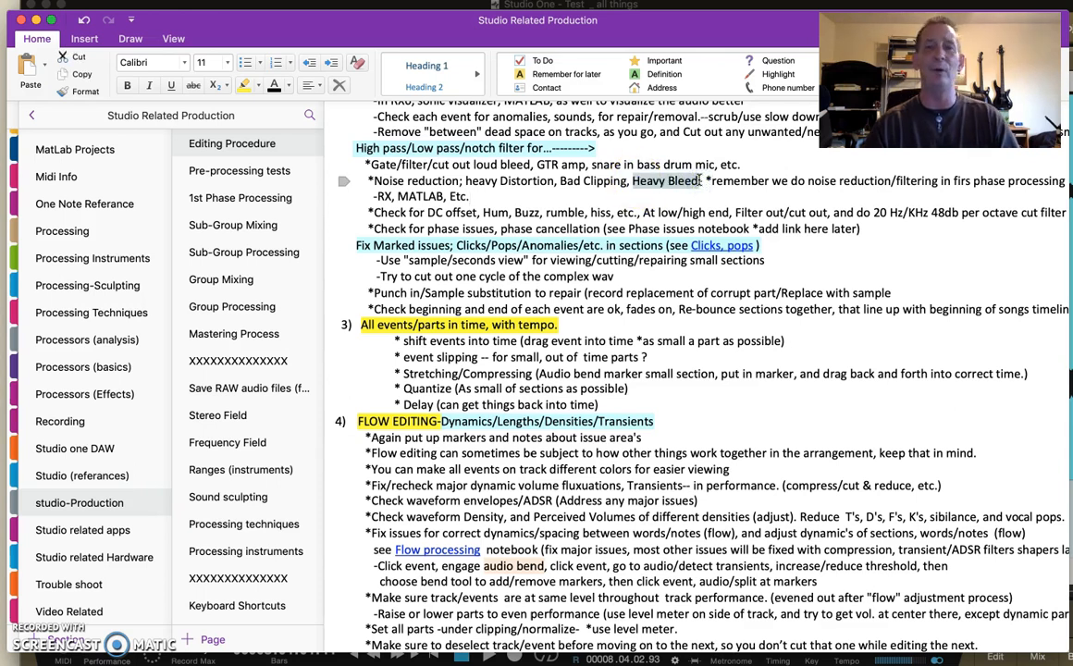
left_click(692, 199)
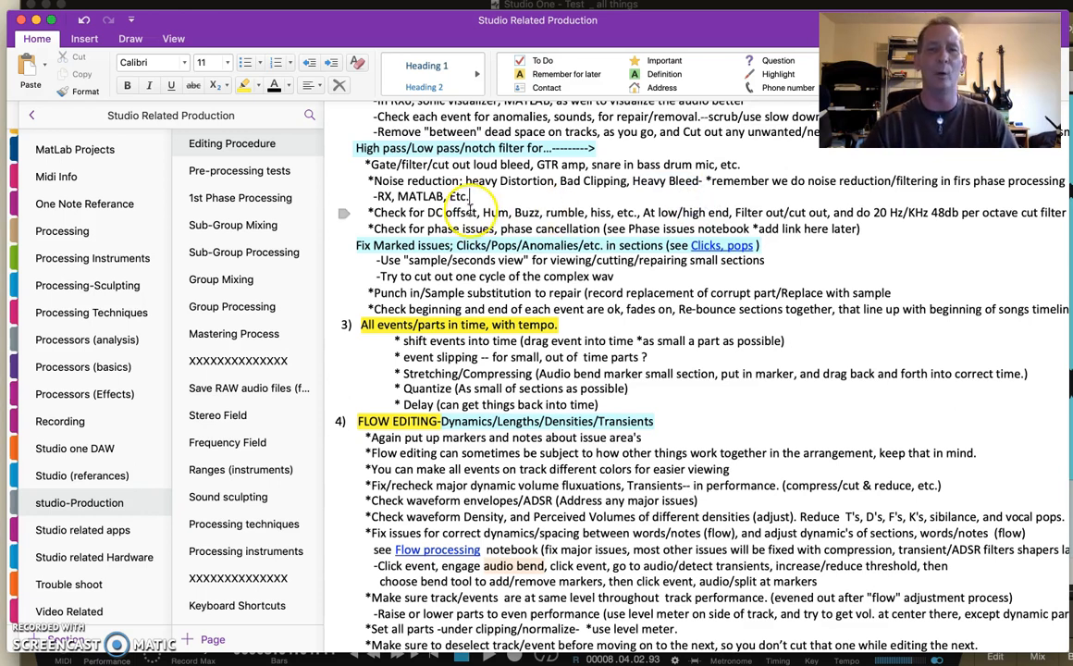
- Examine the note on checking for DC offset, hum, buzz, rumble and hiss and filtering at the low and high ends
left_click_drag(426, 212, 477, 212)
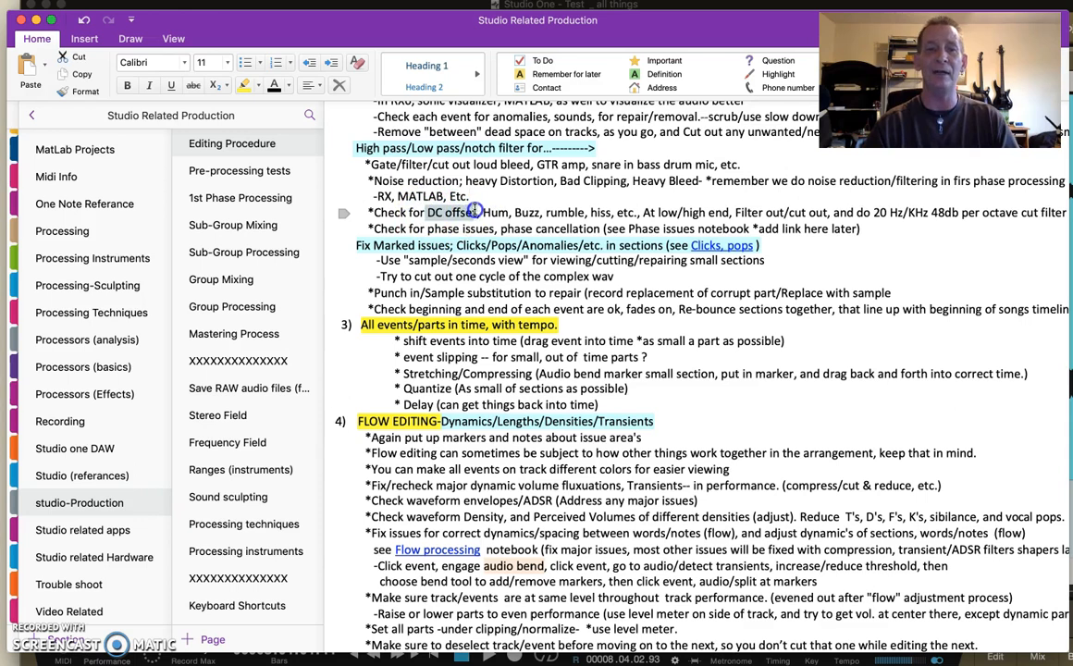
left_click(447, 212)
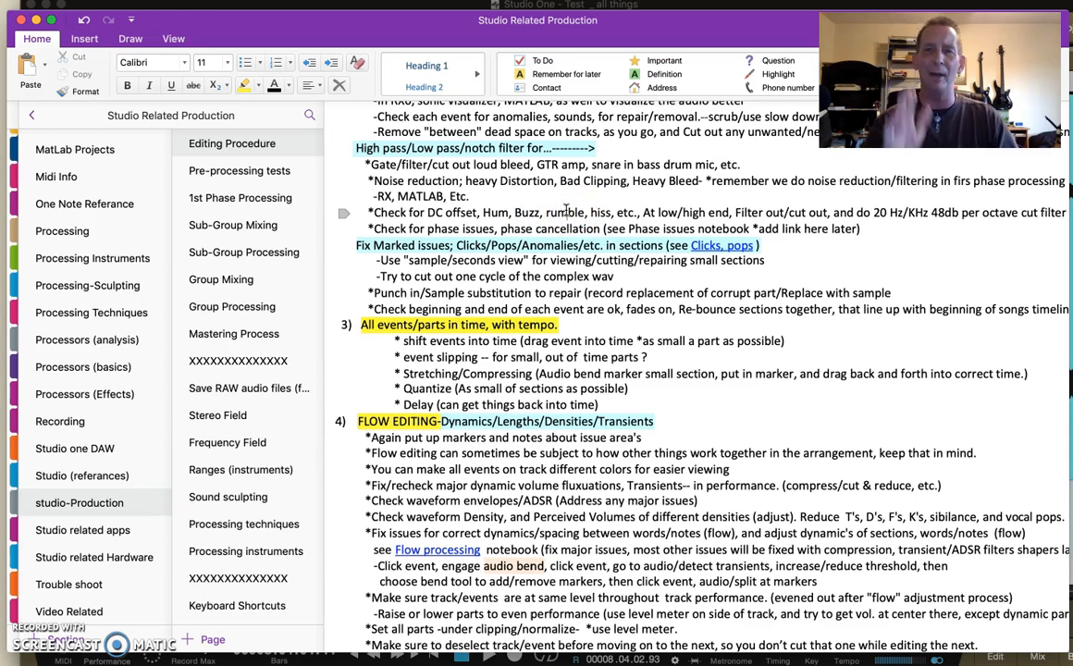
double_click(601, 210)
left_click(619, 201)
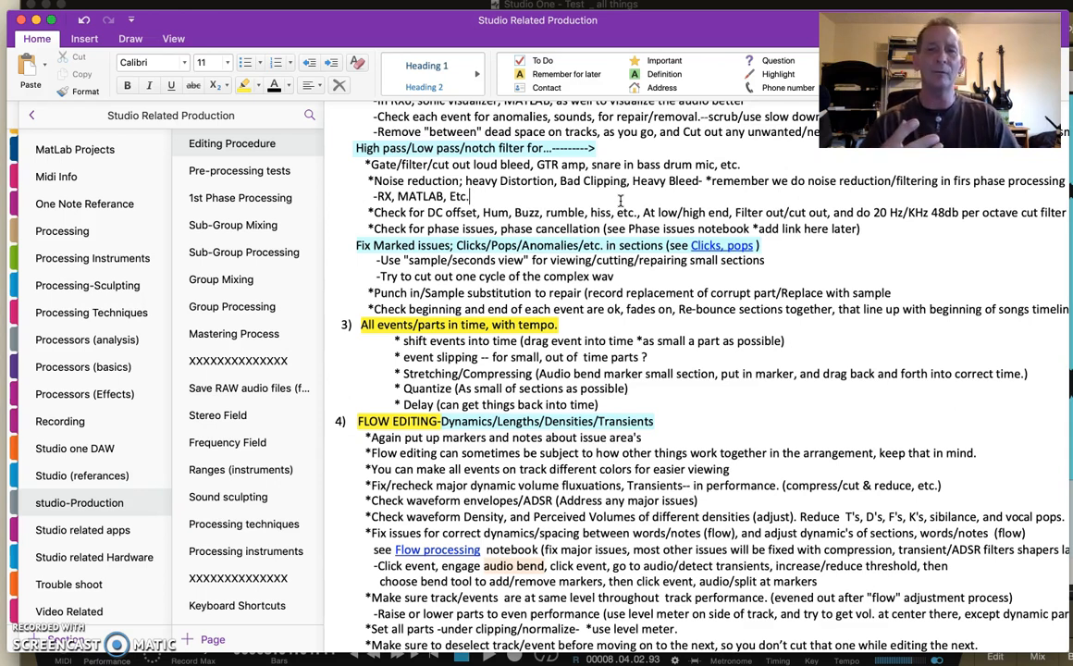
left_click(604, 212)
left_click(678, 183)
left_click(656, 214)
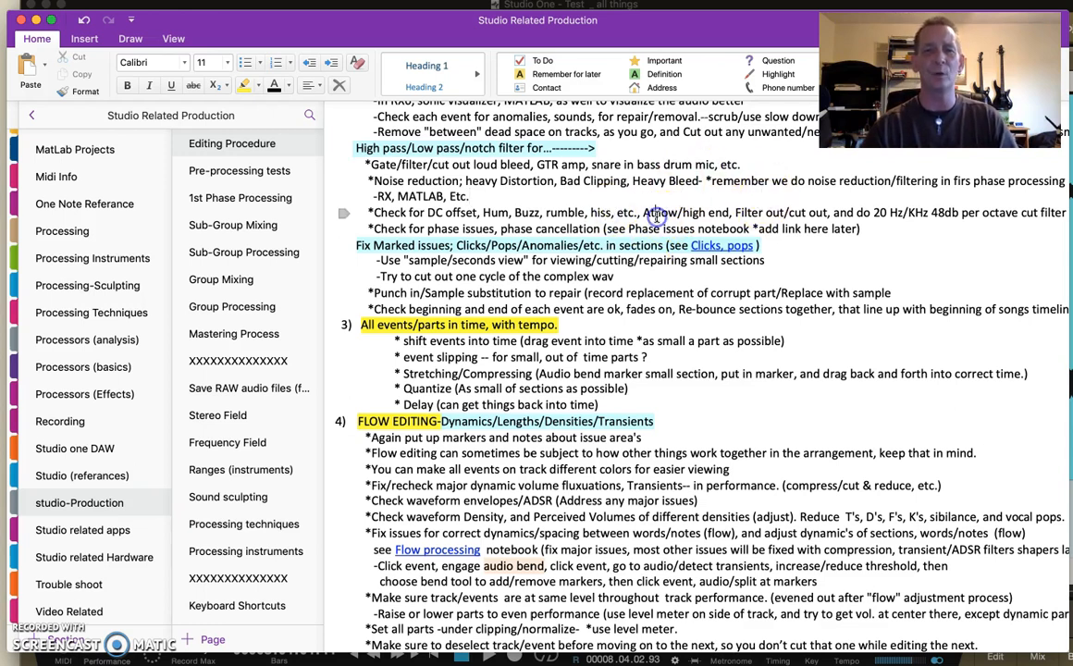
left_click(523, 191)
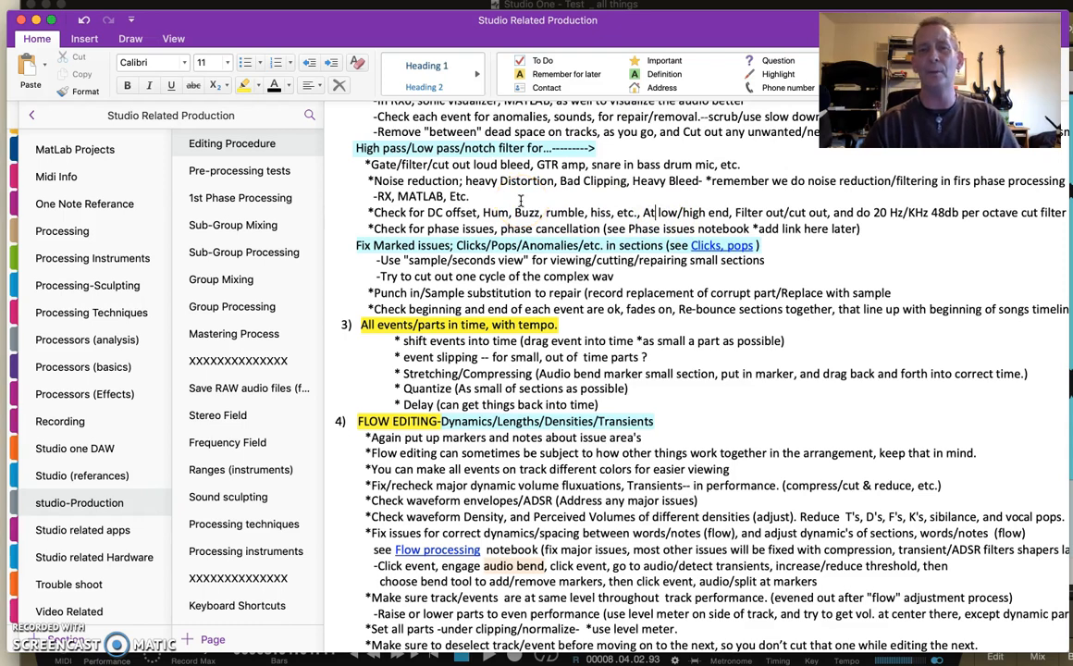
- Switch to Studio One, move the Pro EQ window off the waveform and play the test file
left_click(205, 8)
left_click_drag(476, 90, 264, 78)
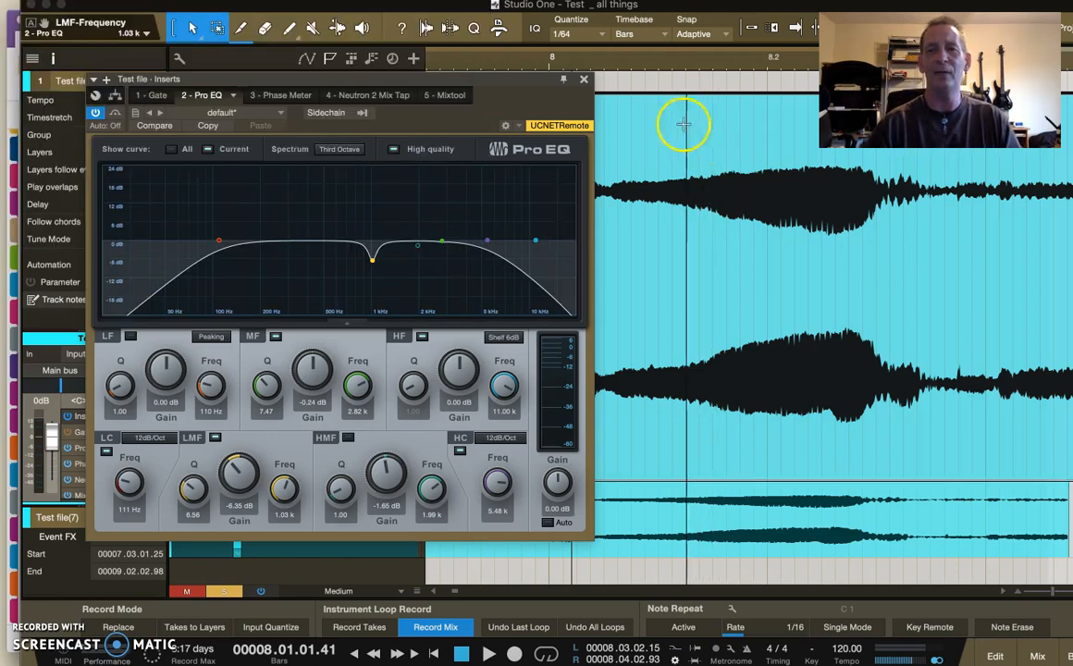
key("space")
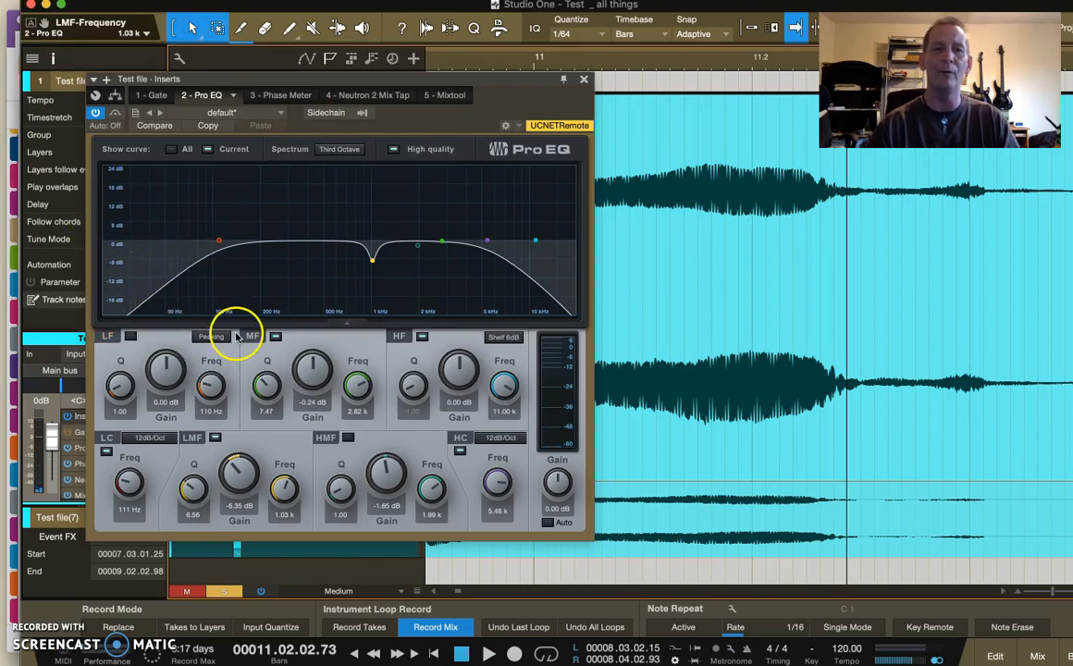
- Raise the Pro EQ low-cut frequency to about 262 Hz, keeping the 12dB/Oct slope, and play the test file from bar 11
left_click(606, 61)
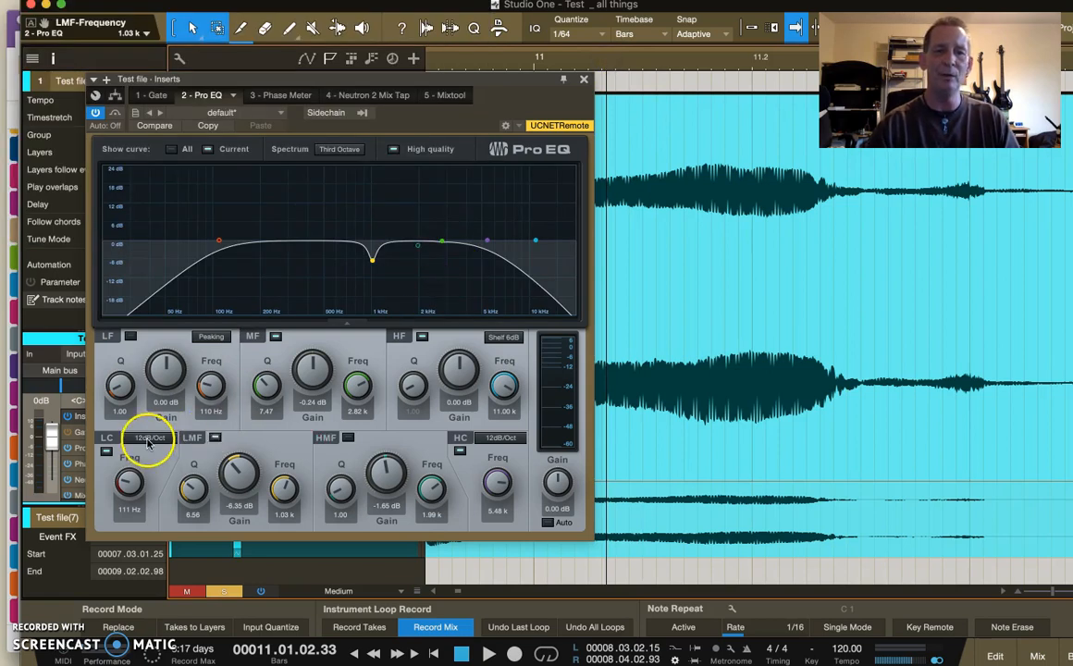
left_click(148, 437)
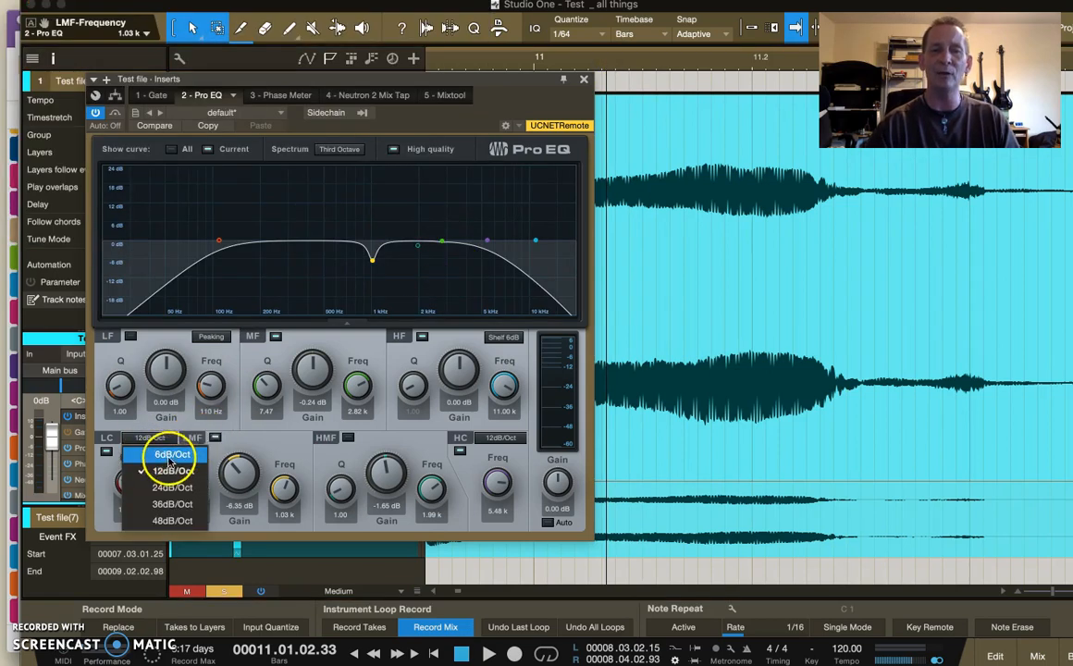
left_click(255, 424)
mouse_move(131, 476)
left_mouse_down()
mouse_move(136, 456)
mouse_move(129, 492)
left_mouse_up()
key("space")
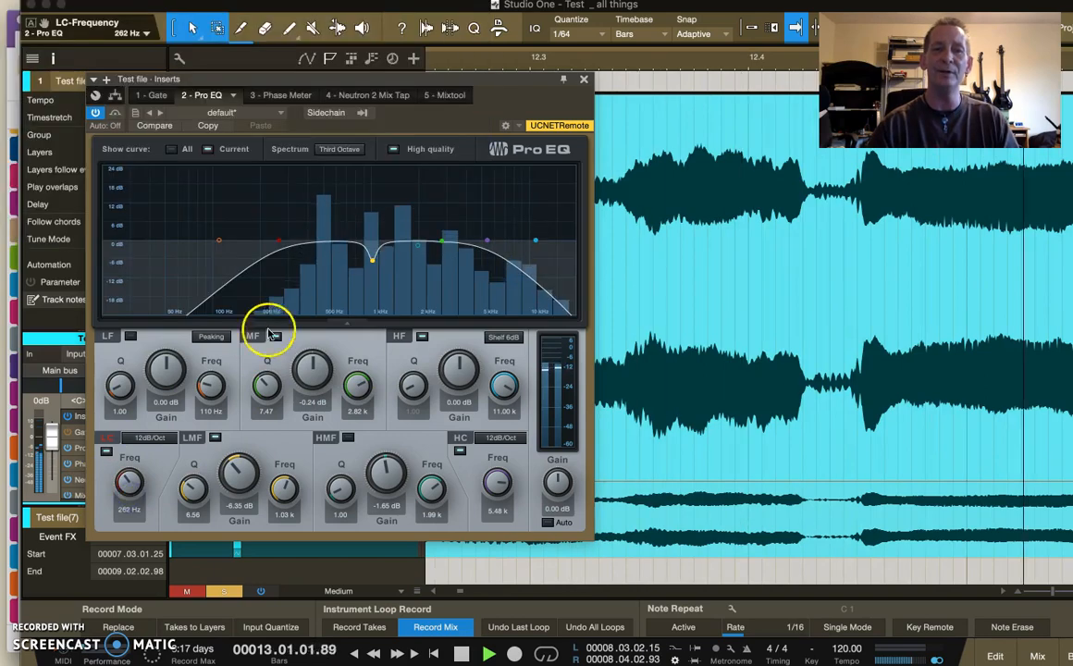
- Set the low-cut filter's slope to 36dB/Oct and its frequency to about 236 Hz during playback
left_click(148, 438)
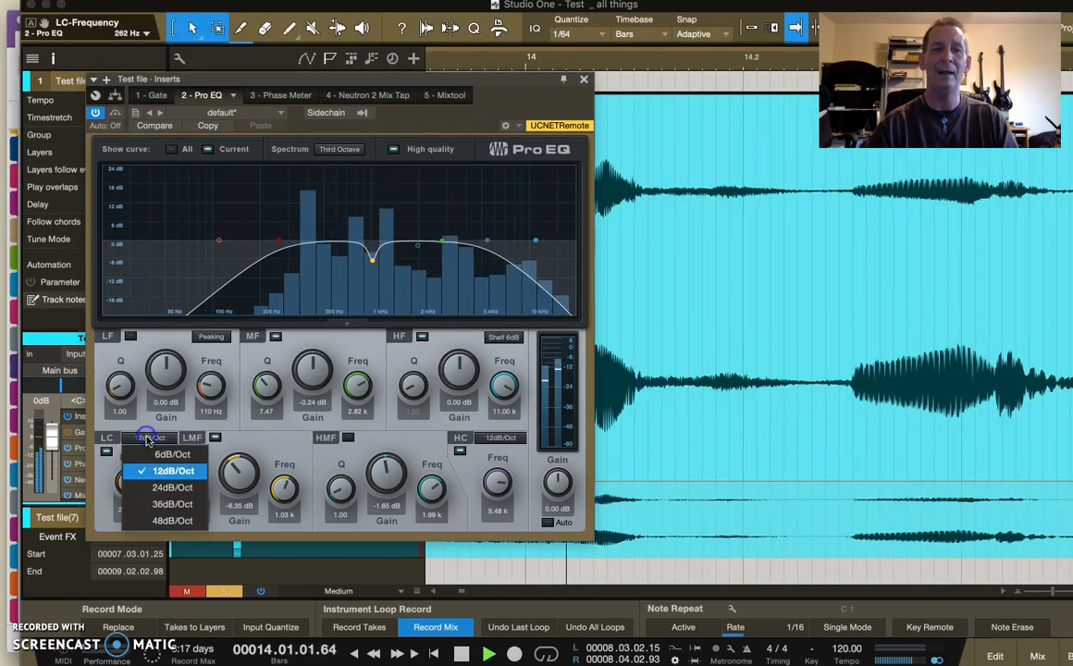
left_click(164, 504)
left_click_drag(131, 480, 131, 484)
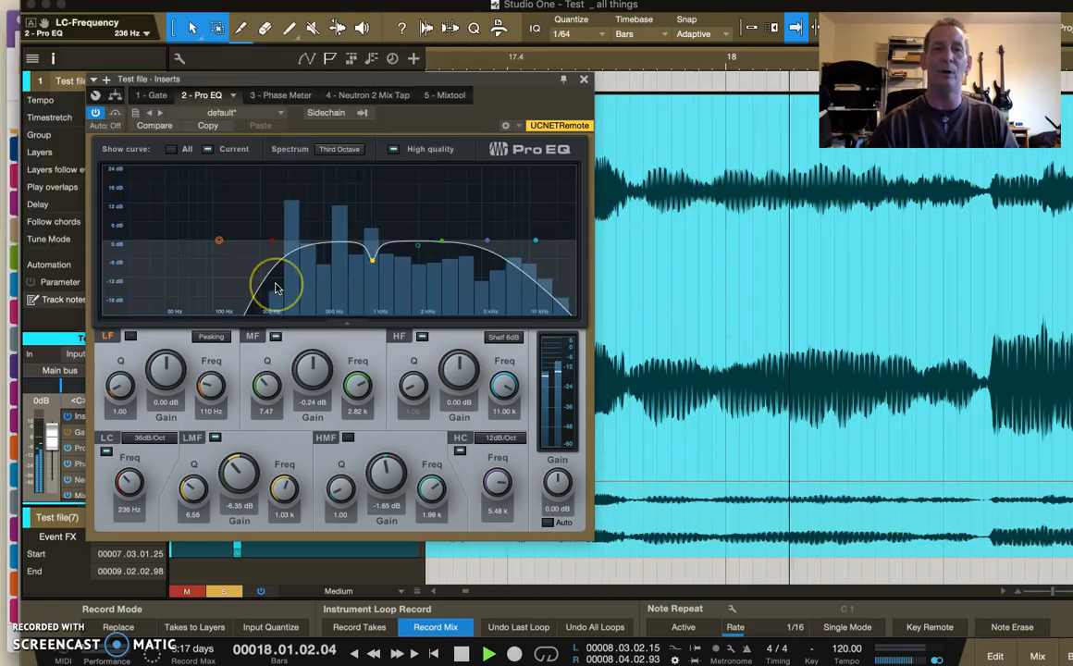
- Stop playback, lower the Pro EQ low-cut frequency to about 114 Hz and play the test file again
key("space")
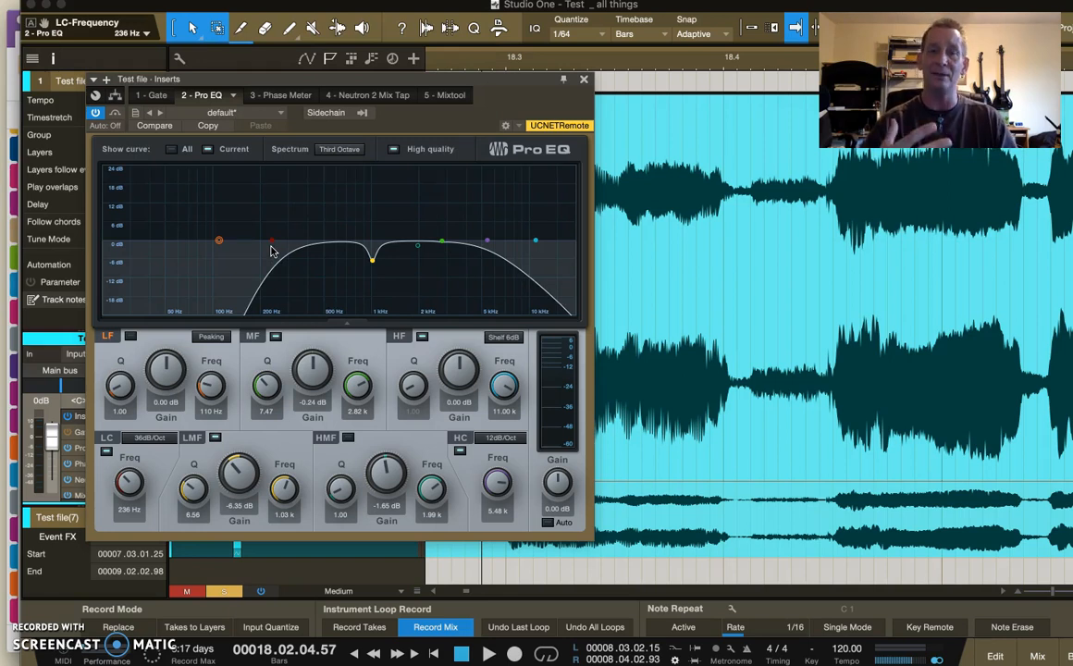
left_click_drag(128, 477, 127, 500)
key("space")
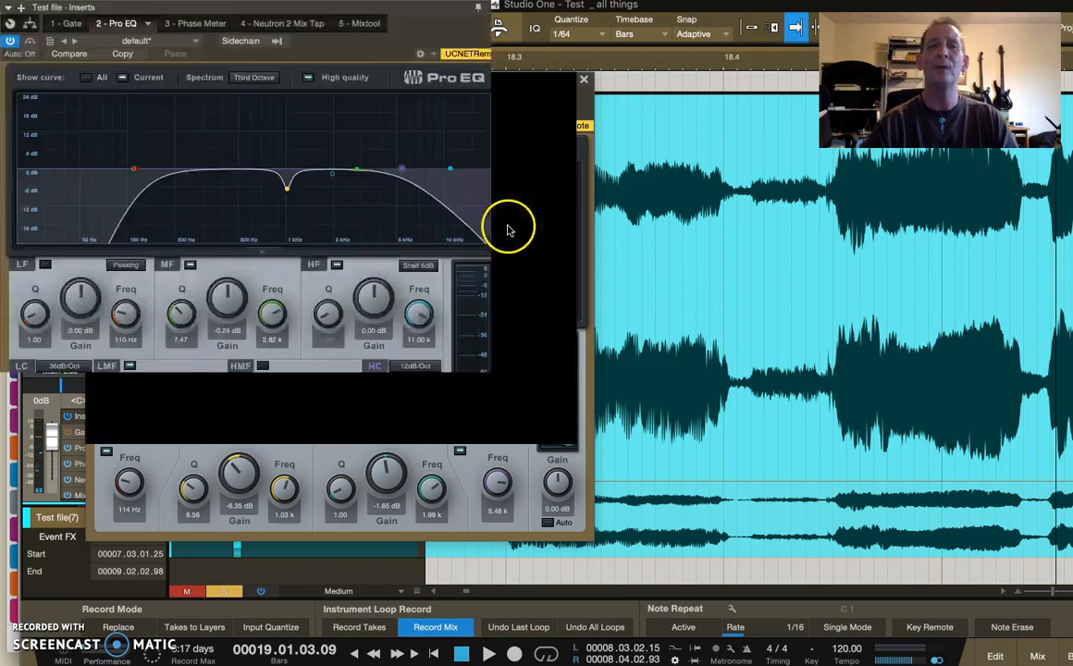
left_click(398, 550)
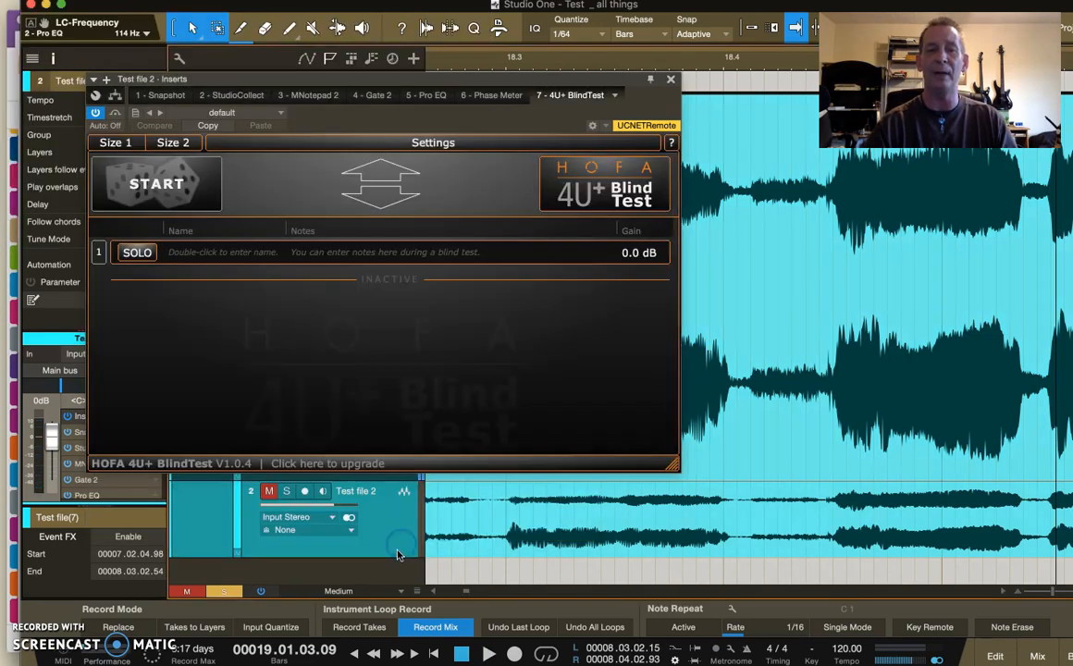
left_click(666, 78)
left_click(354, 223)
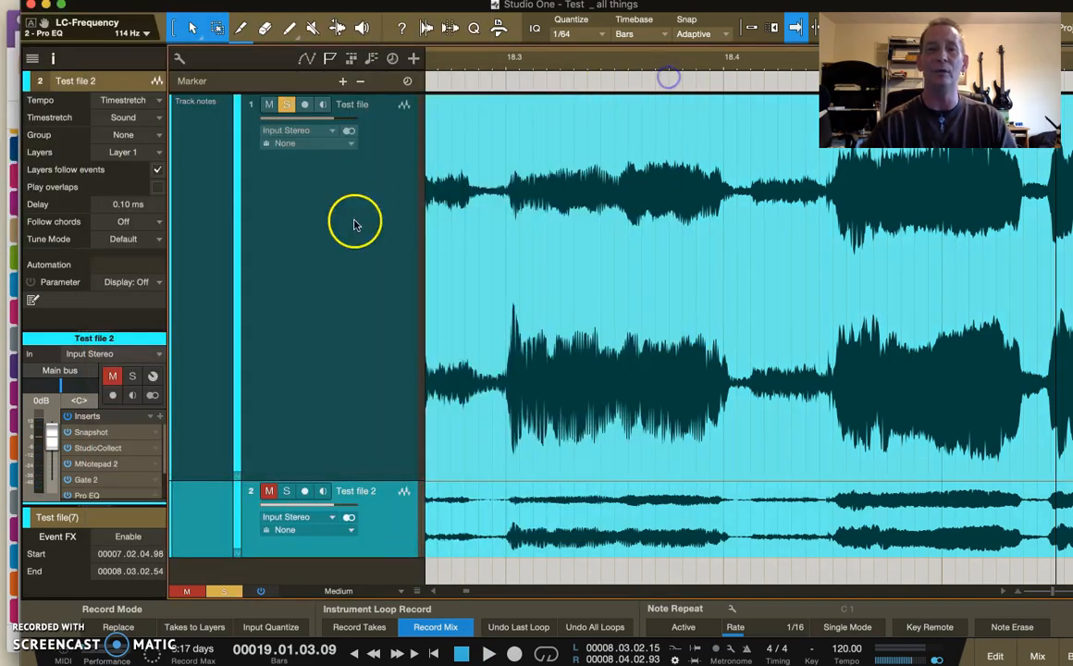
left_click(382, 348)
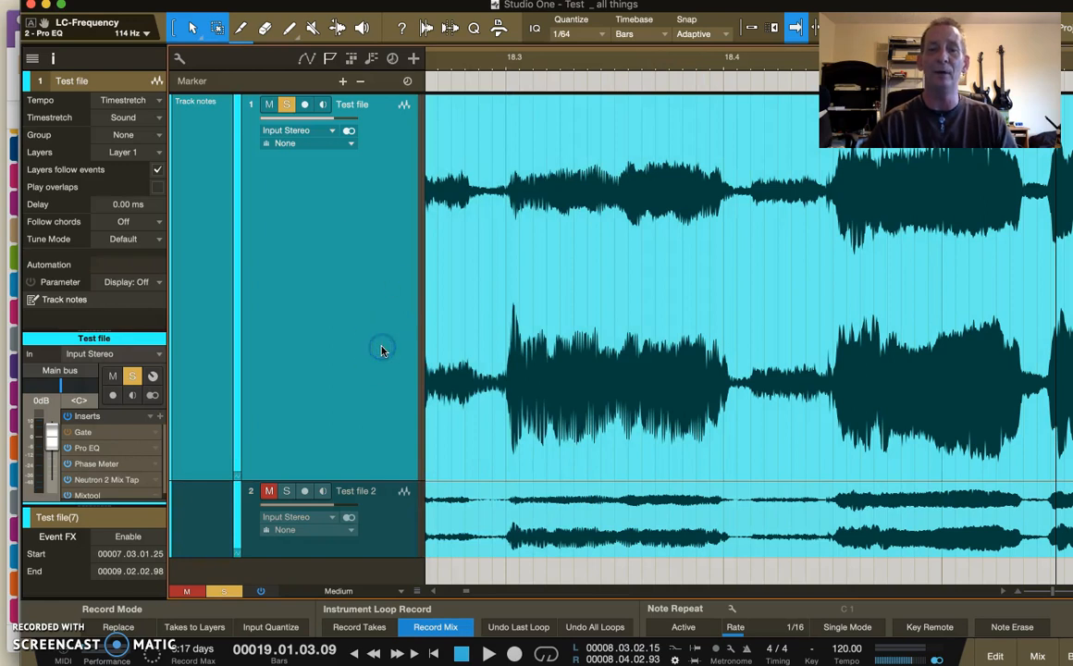
right_click(382, 348)
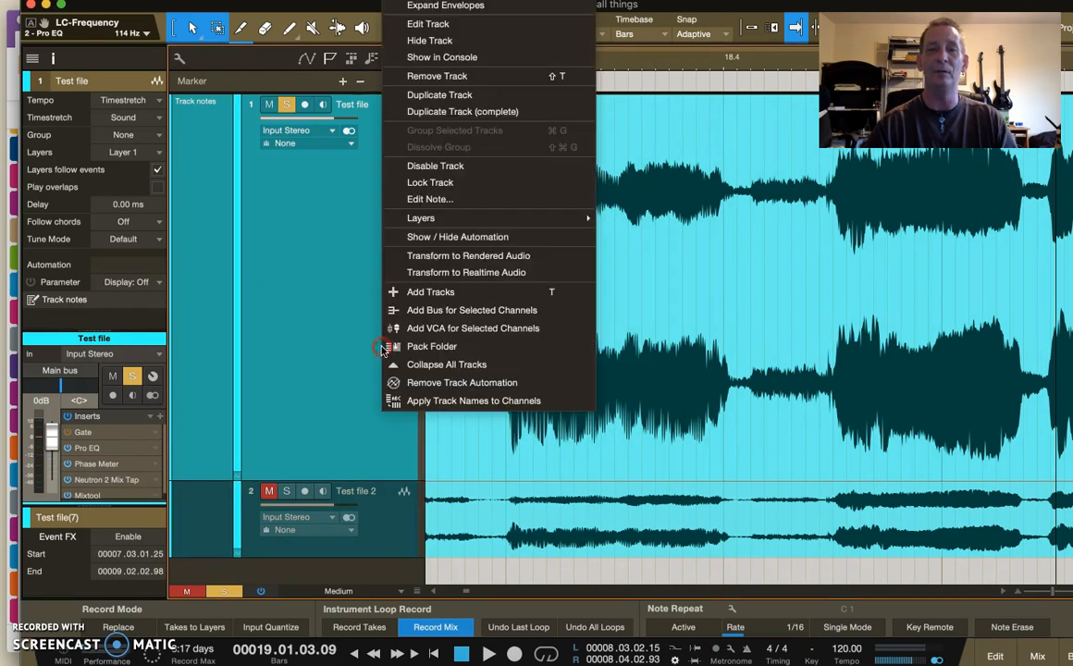
left_click(318, 407)
left_click(371, 508)
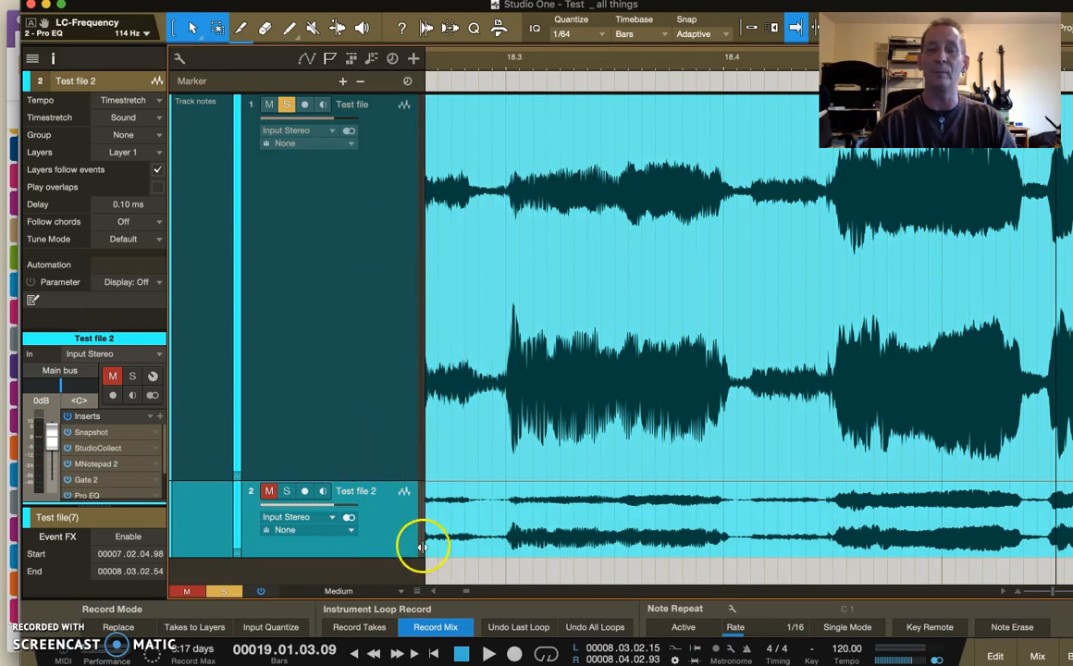
- Select the Test file track and open its Pro EQ insert for editing
left_click(350, 231)
right_click(156, 447)
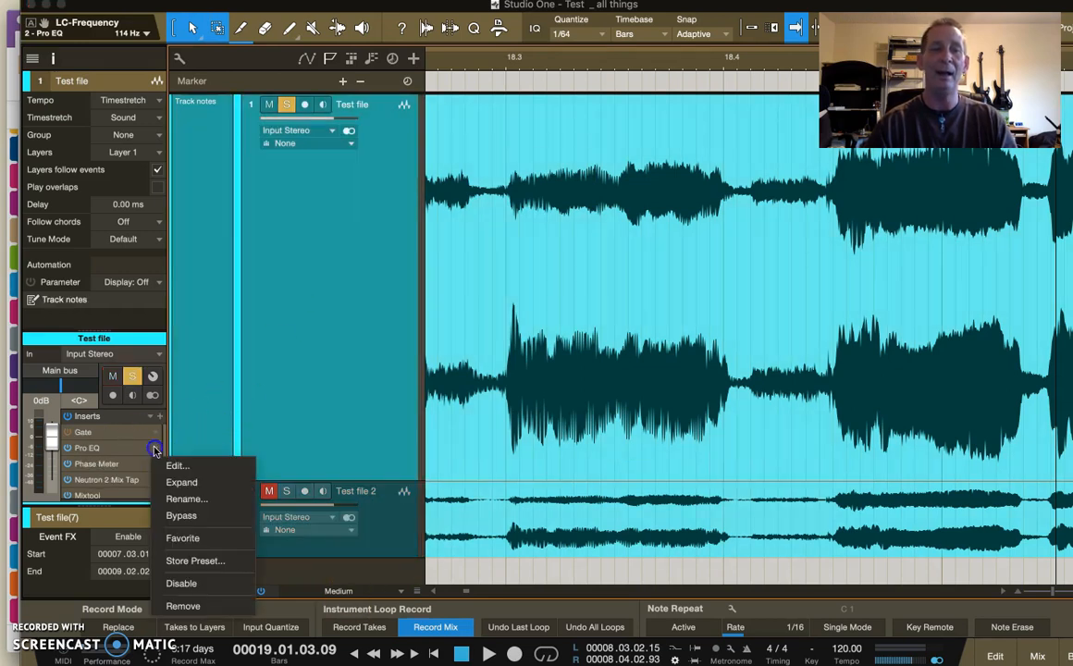
left_click(171, 464)
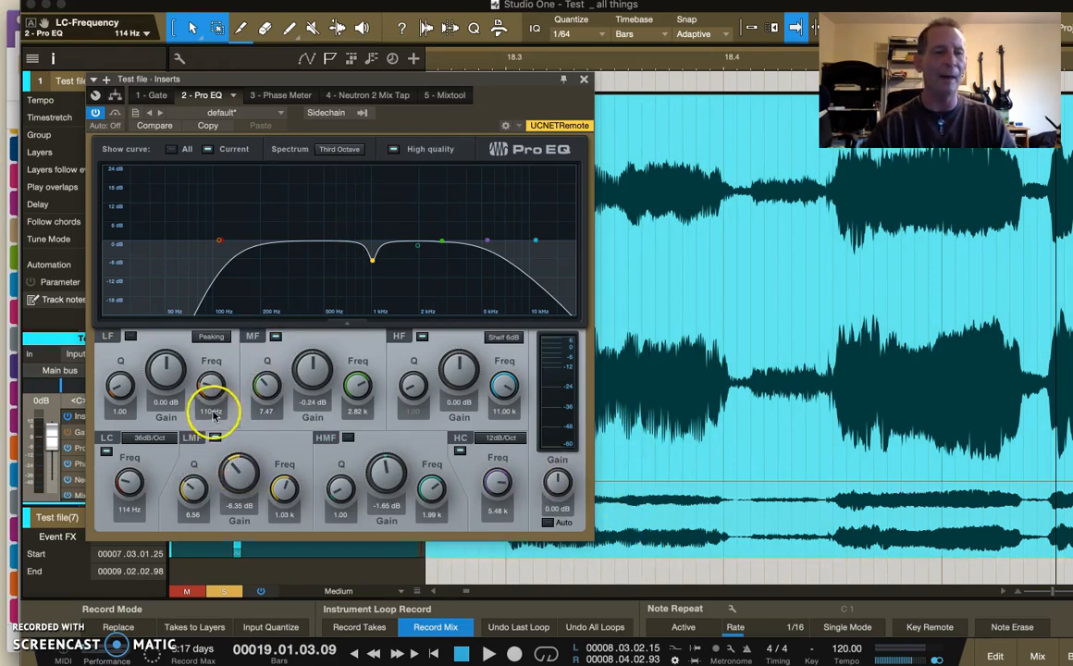
- Set the low-cut filter to 12dB/Oct at about 271 Hz and move the playback position to about 18.4
left_click_drag(130, 485, 127, 484)
left_click(146, 435)
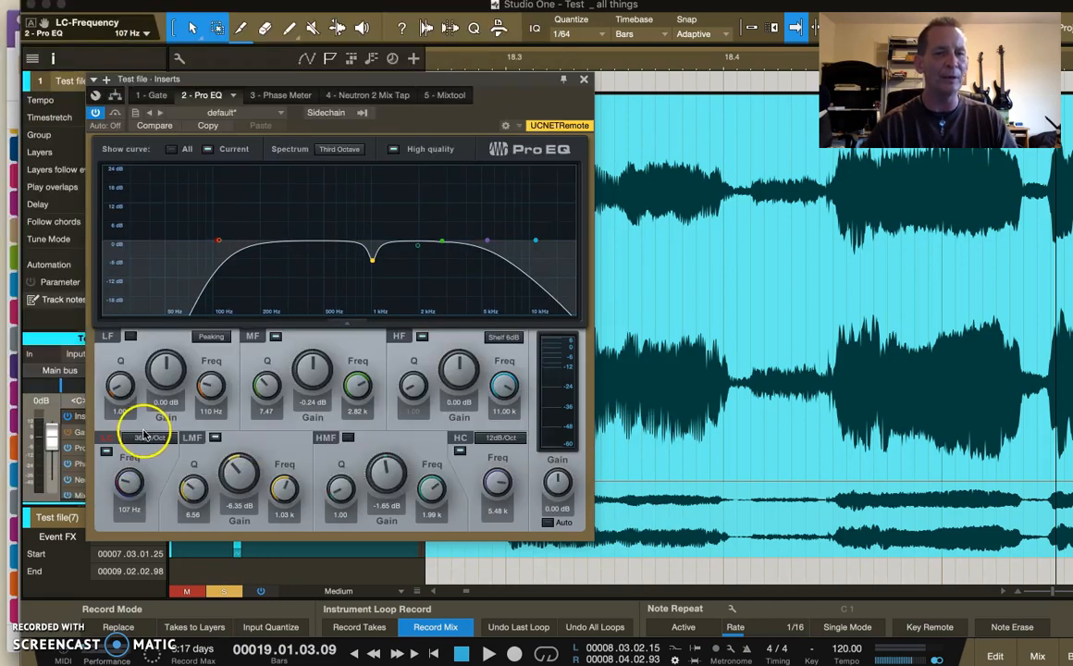
left_click(155, 472)
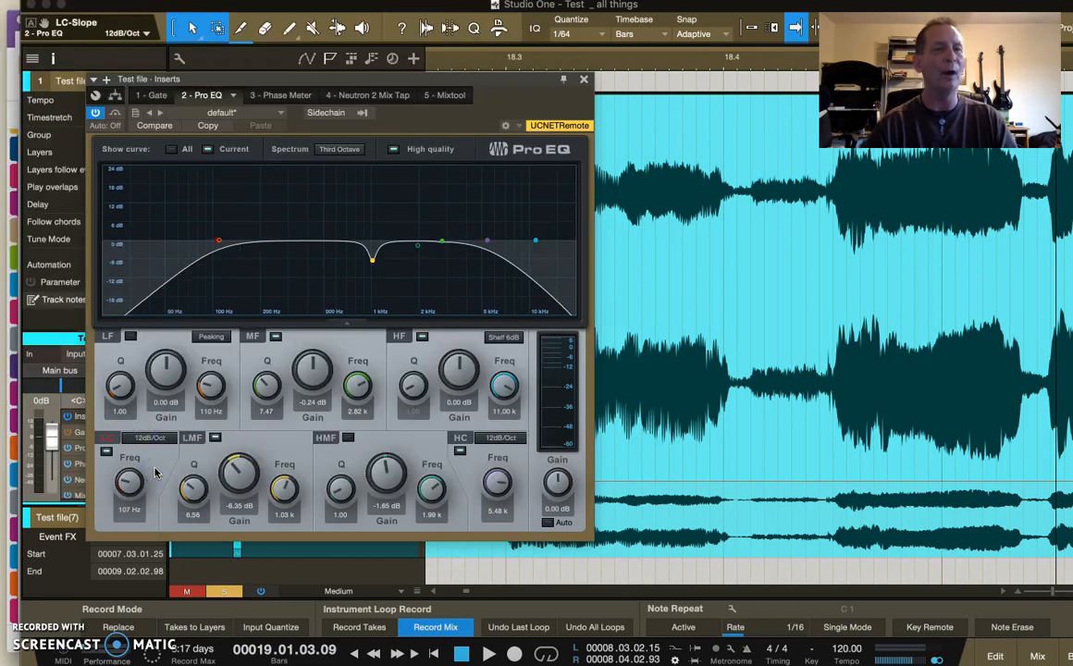
mouse_move(130, 479)
left_mouse_down()
mouse_move(128, 468)
mouse_move(125, 485)
left_mouse_up()
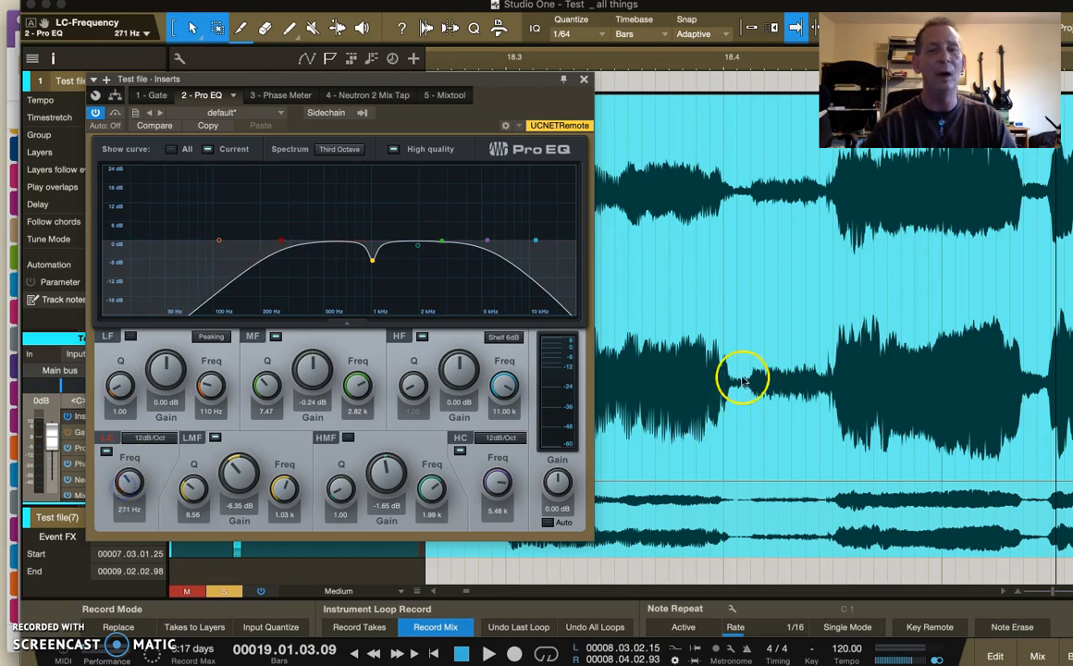
left_click(673, 531)
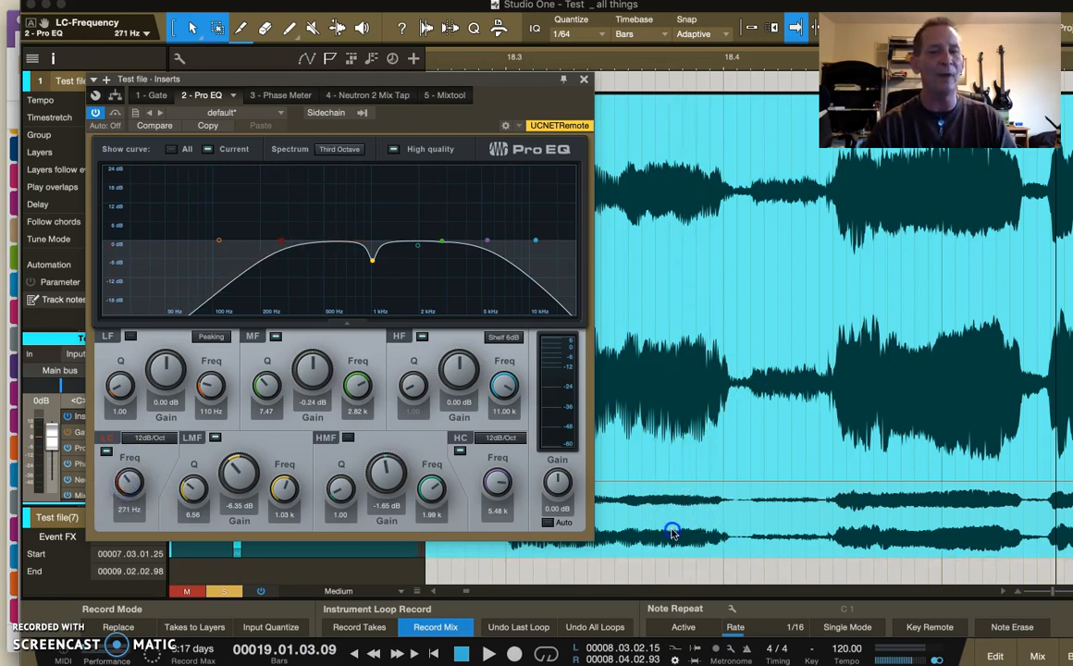
left_click(726, 281)
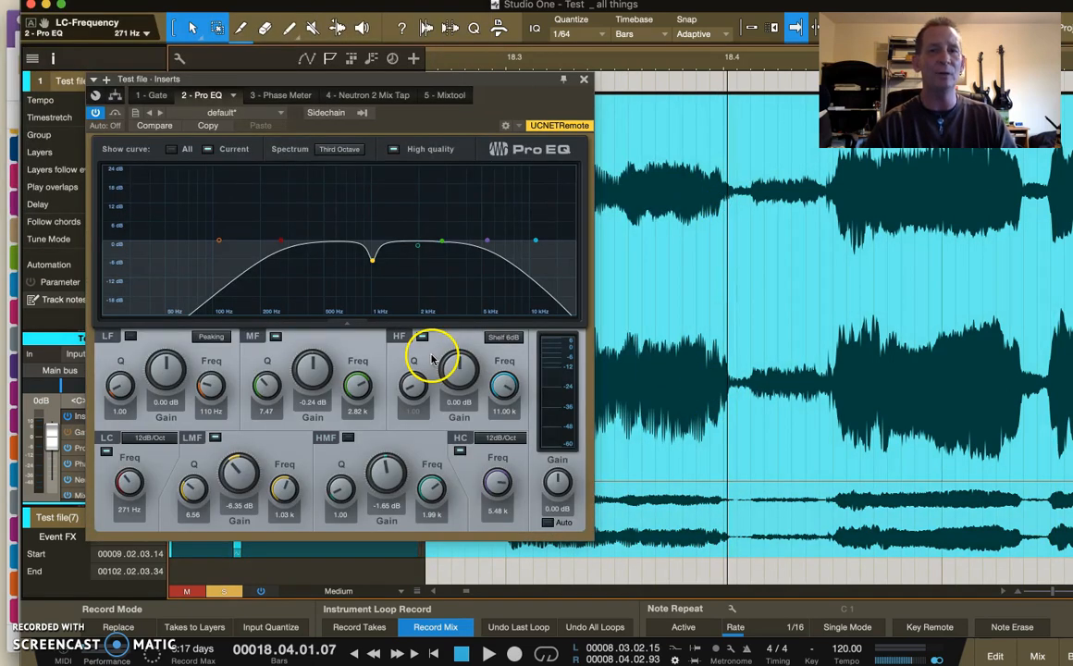
- Raise the low-cut frequency to about 291 Hz, turn off the HF band and play the test file
left_click_drag(127, 492, 124, 489)
left_click(148, 438)
left_click(151, 439)
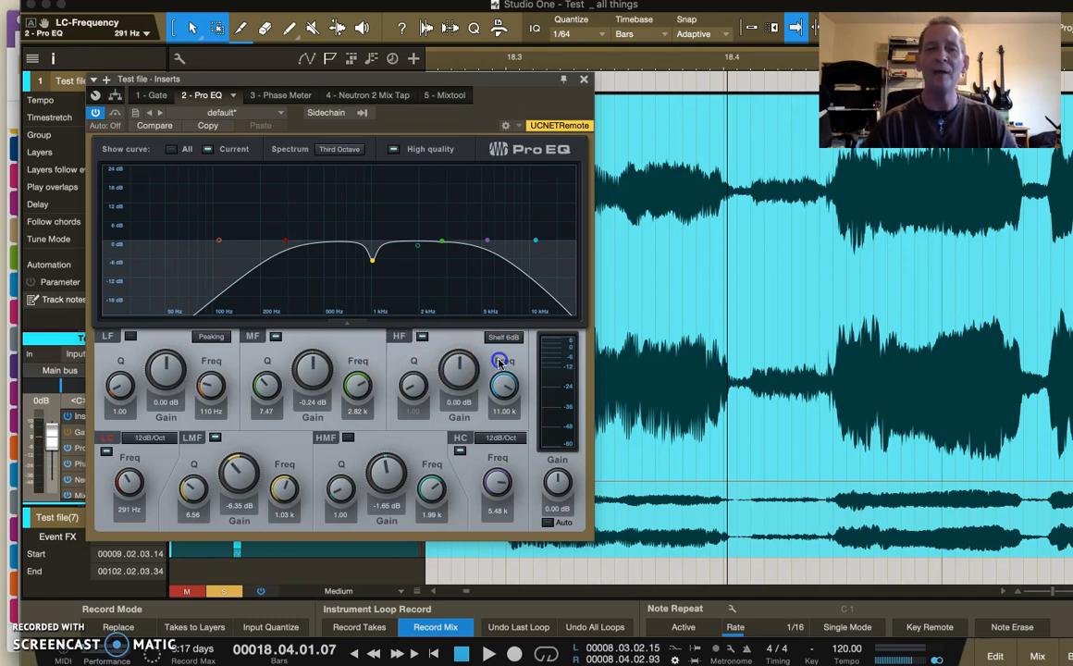
double_click(534, 243)
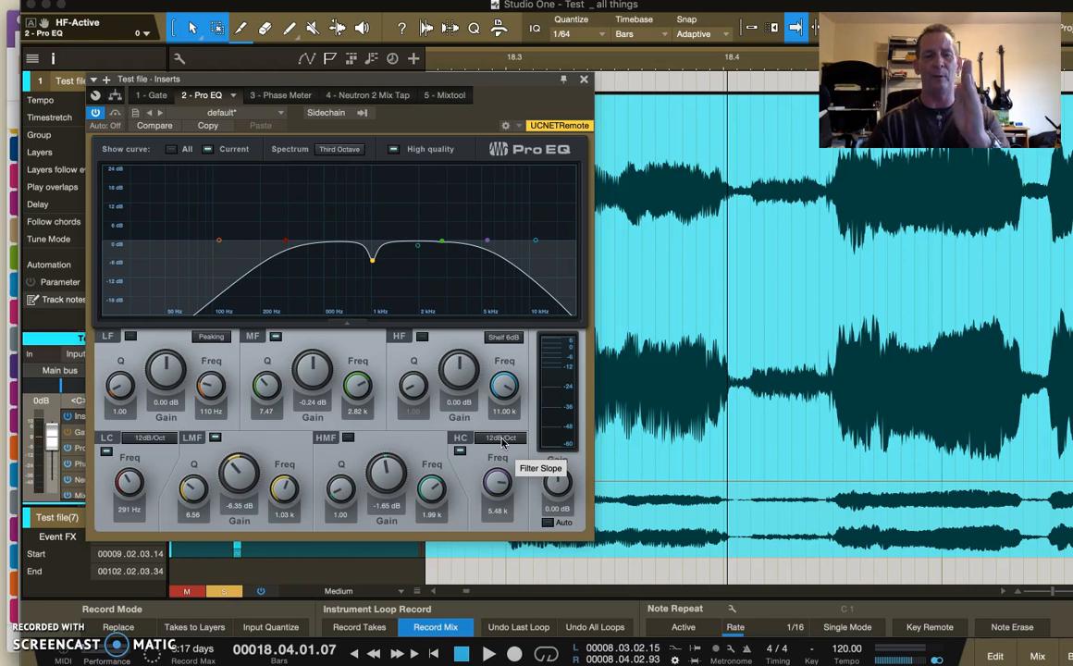
key("space")
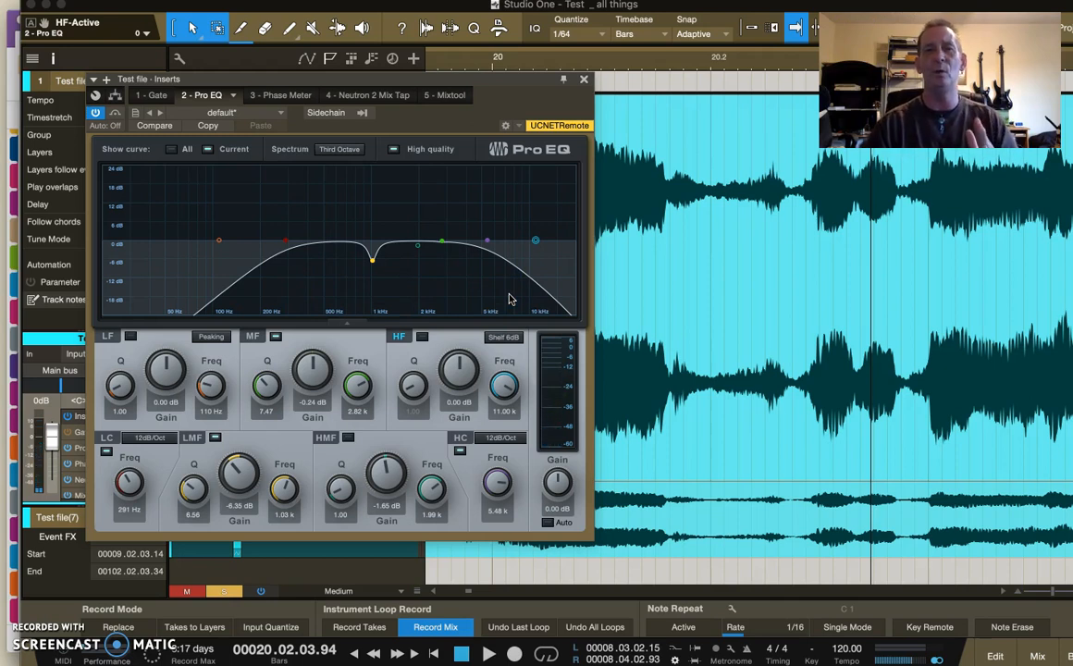
- Set the high-cut filter's slope to 6dB/Oct and its frequency to about 3.27 kHz
left_click(500, 437)
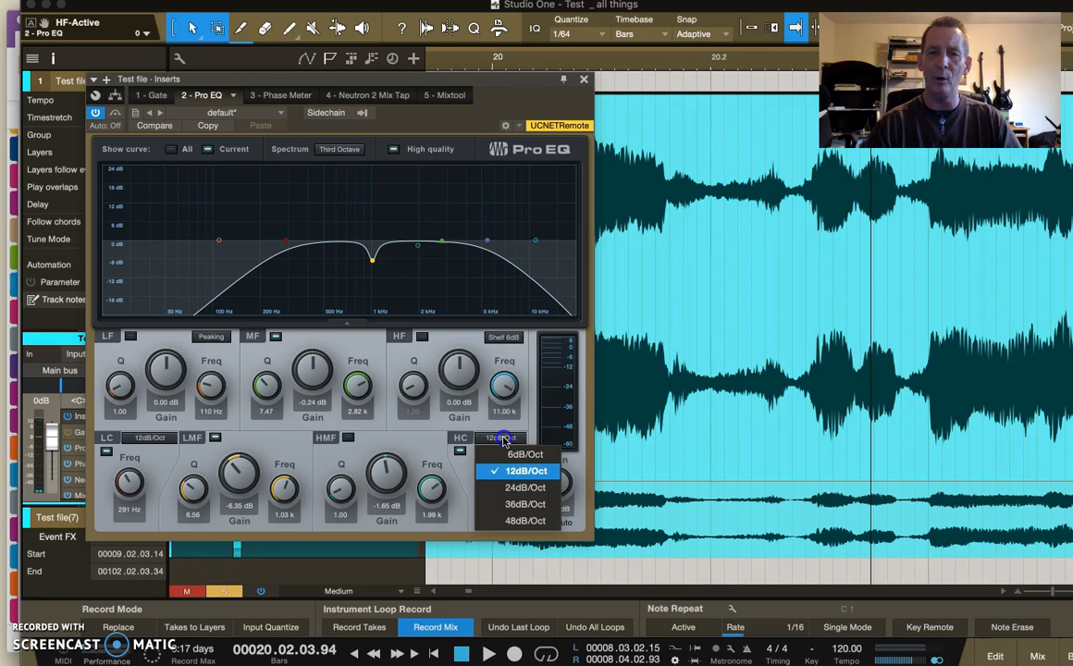
left_click(512, 451)
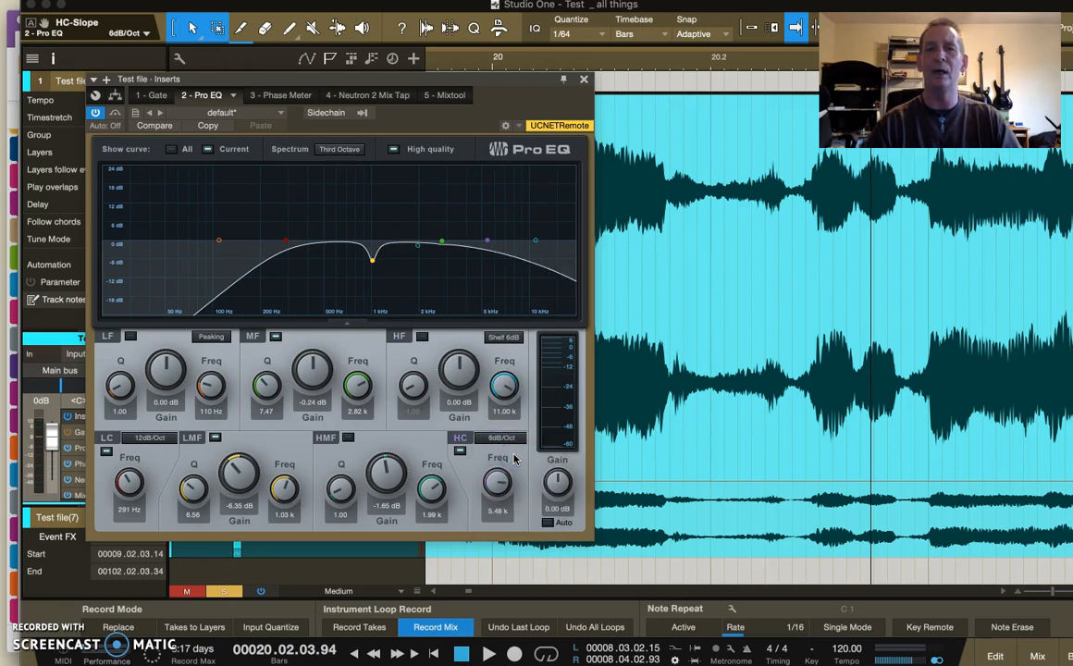
left_click_drag(496, 482, 495, 497)
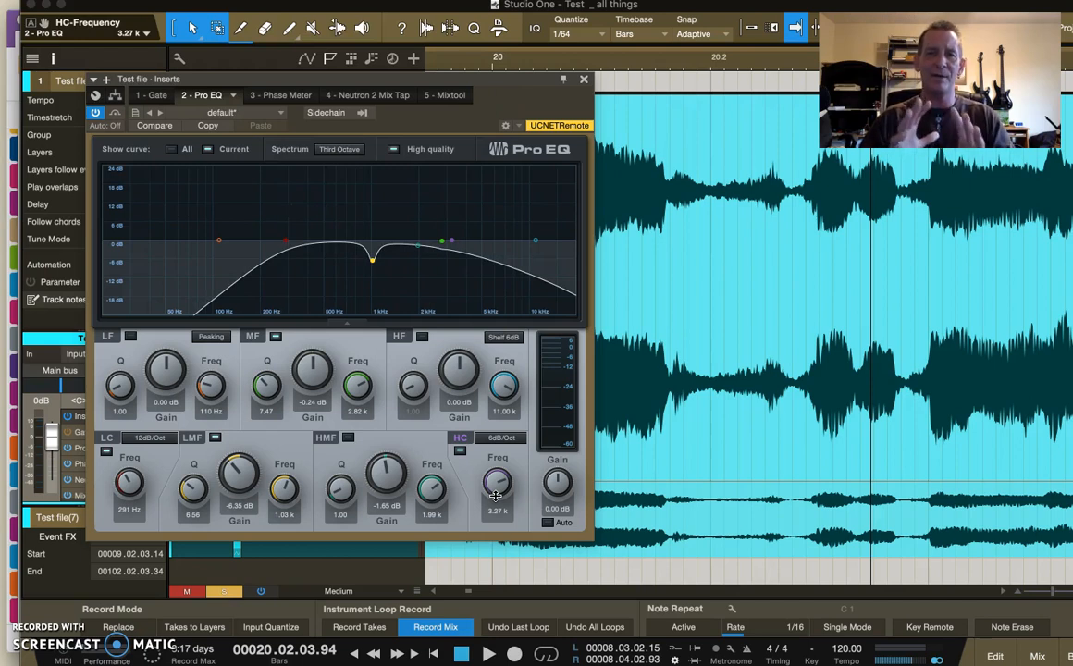
- Set the high-cut filter to 12dB/Oct at about 4.94 kHz and play a passage of the test file
mouse_move(496, 496)
left_mouse_down()
mouse_move(492, 459)
mouse_move(495, 478)
left_mouse_up()
left_click(500, 438)
left_click(511, 470)
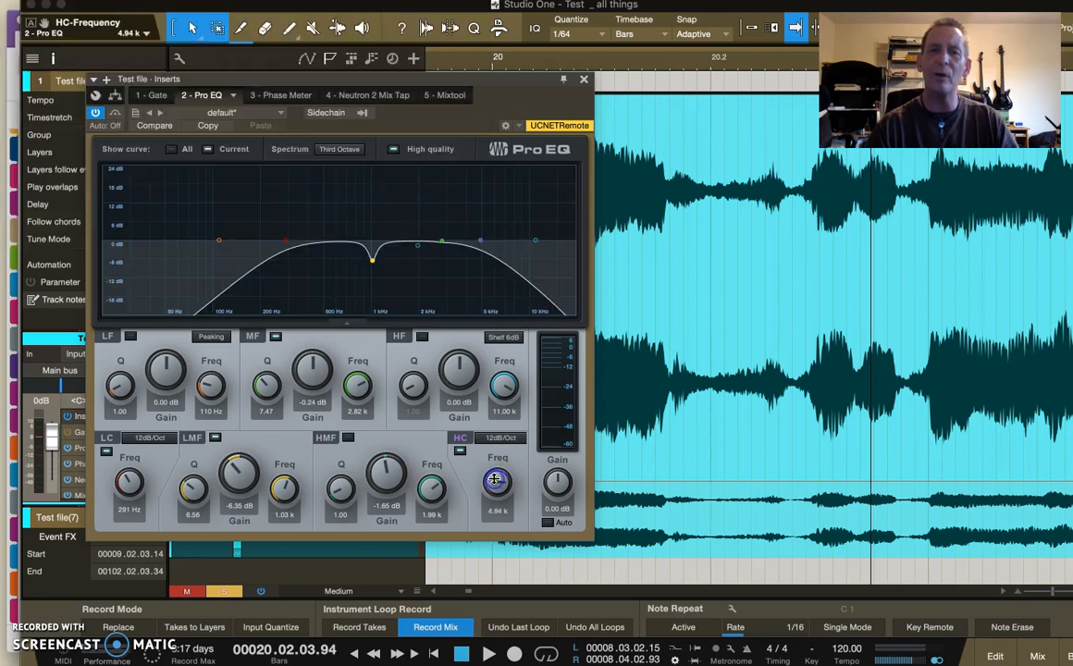
key("space")
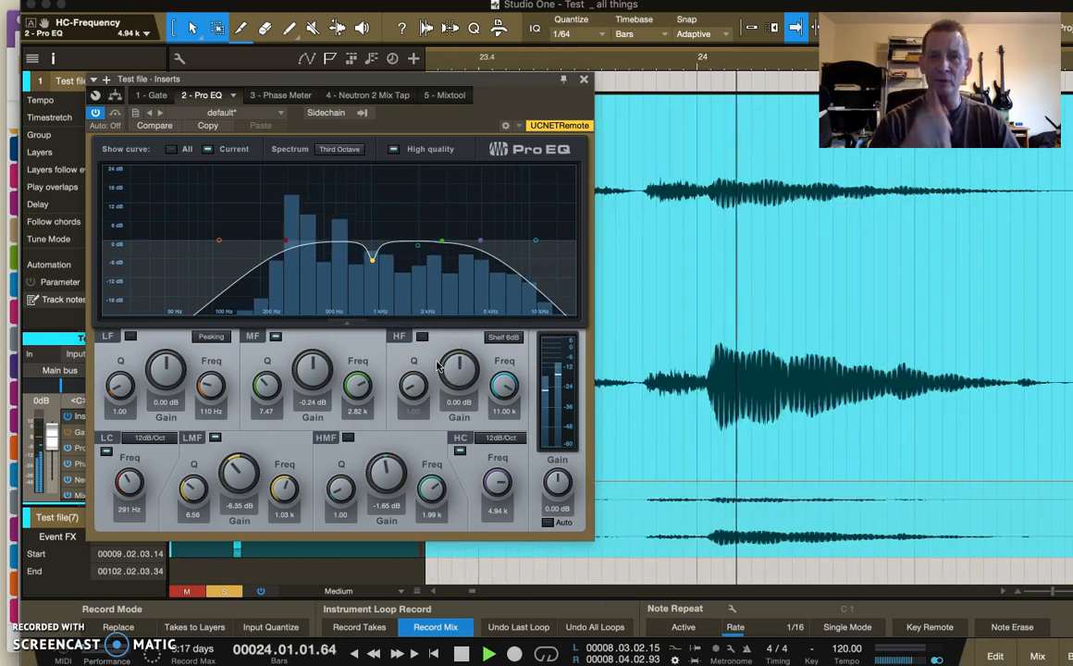
key("space")
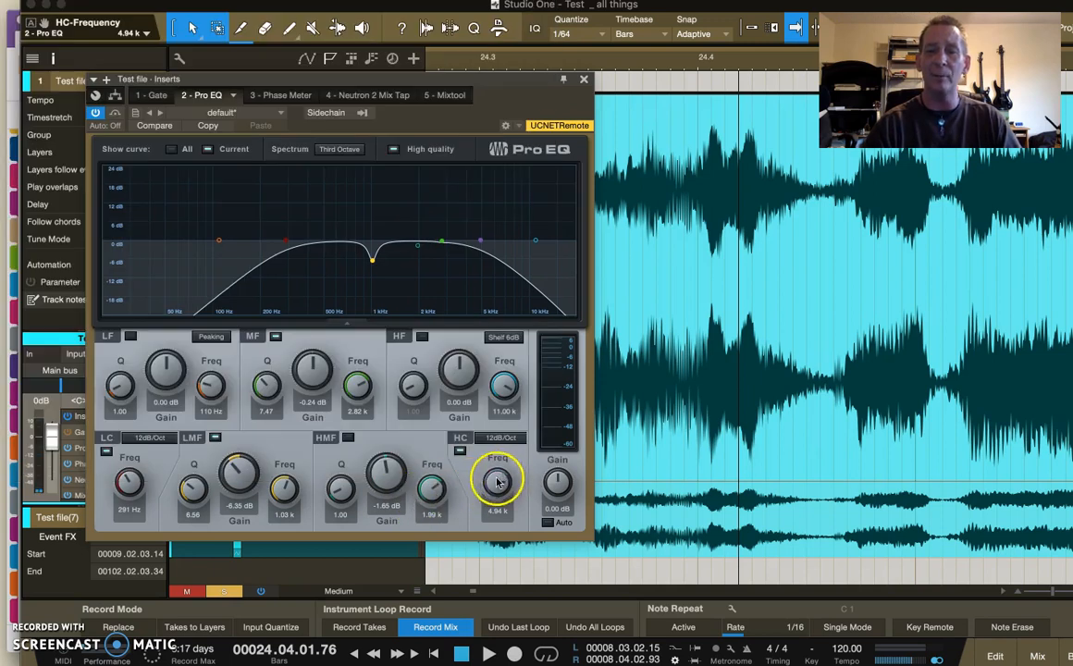
- Raise the high-cut frequency to about 9.21 kHz and lower the low-cut frequency to about 162 Hz
left_click_drag(496, 482, 493, 479)
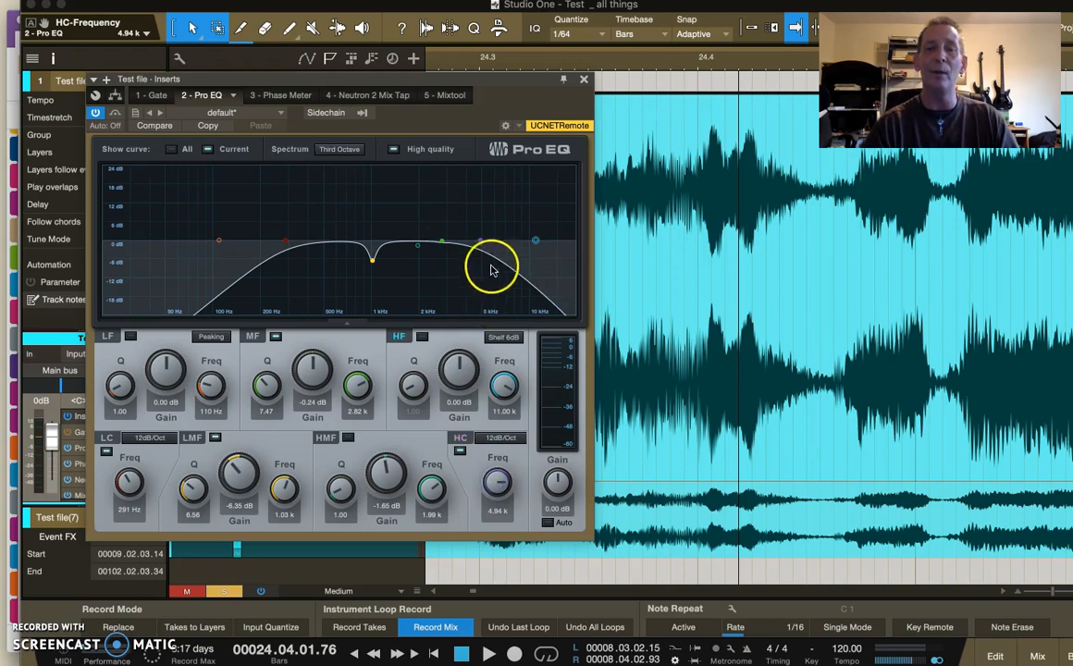
left_click_drag(495, 481, 492, 475)
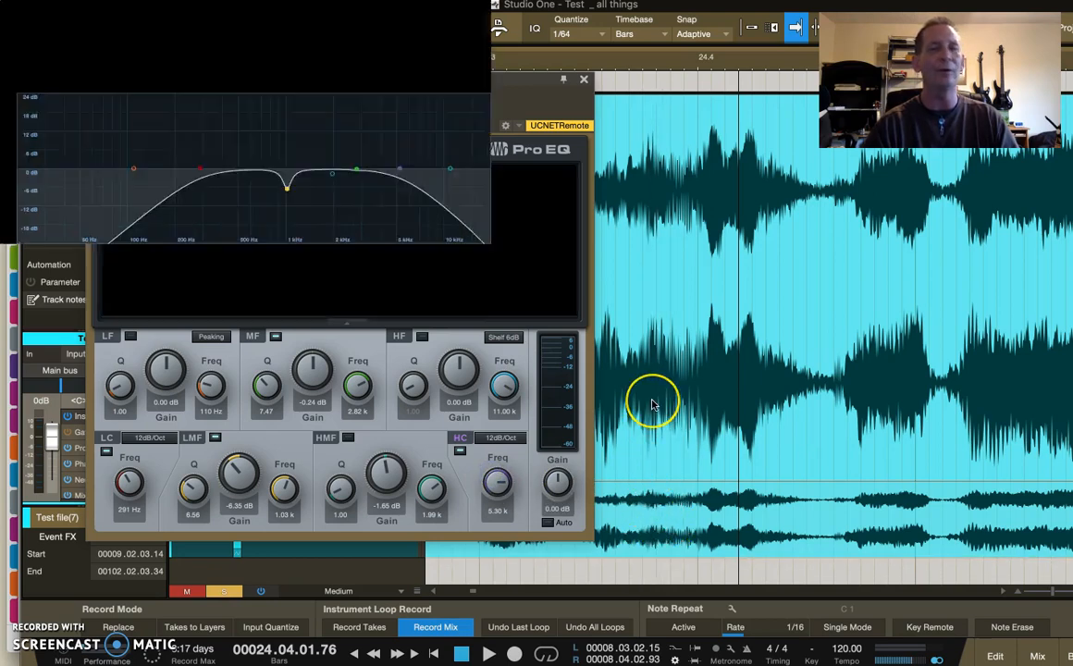
left_click_drag(494, 490, 495, 485)
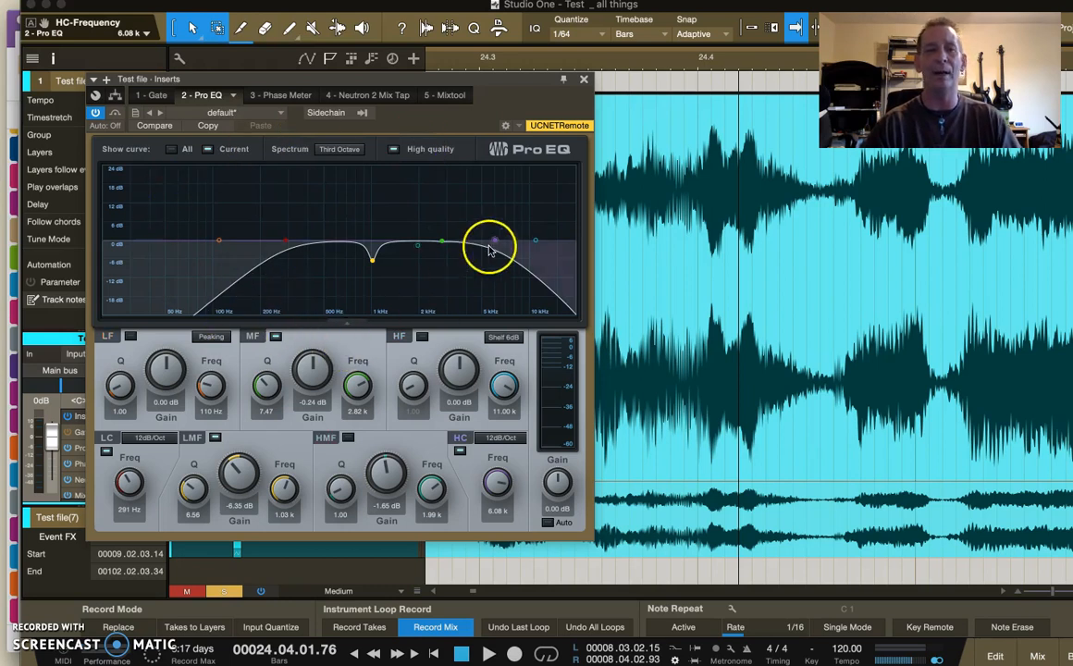
left_click_drag(493, 488, 493, 479)
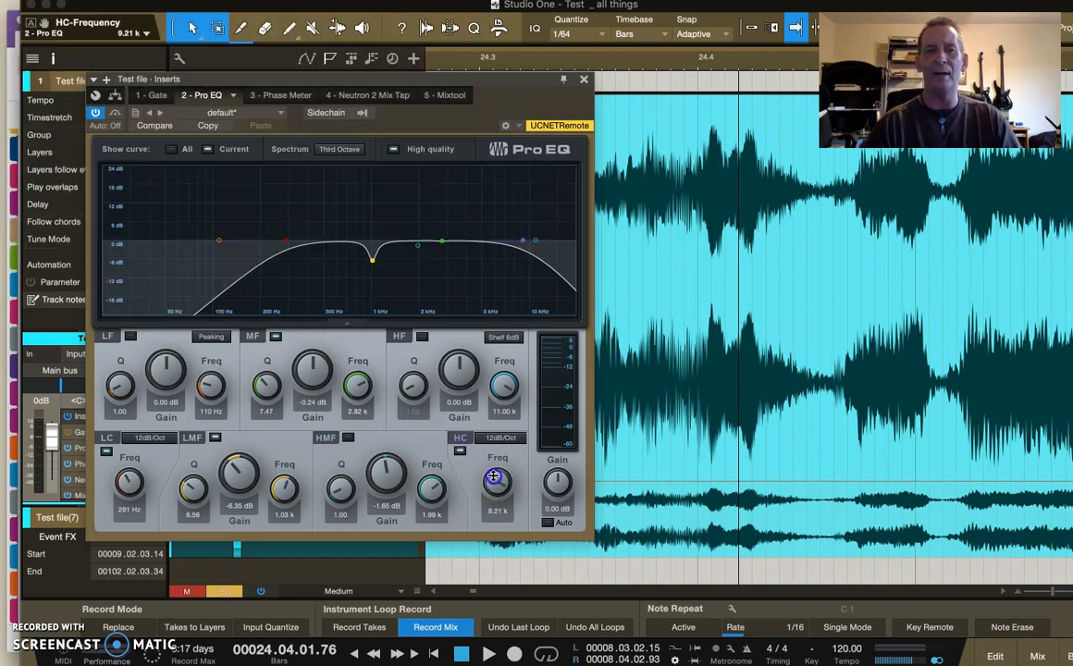
left_click_drag(128, 483, 129, 495)
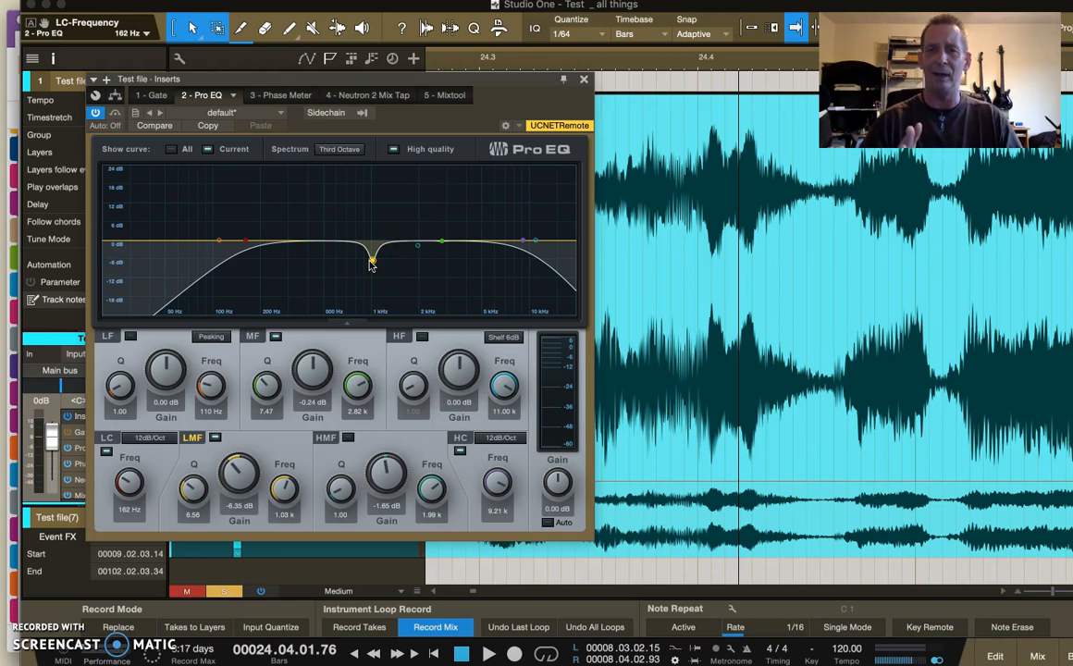
- Move the LMF notch to about 1.48 kHz with a gain of -6.12 dB and set its Q to about 8.51
left_click_drag(373, 261, 399, 261)
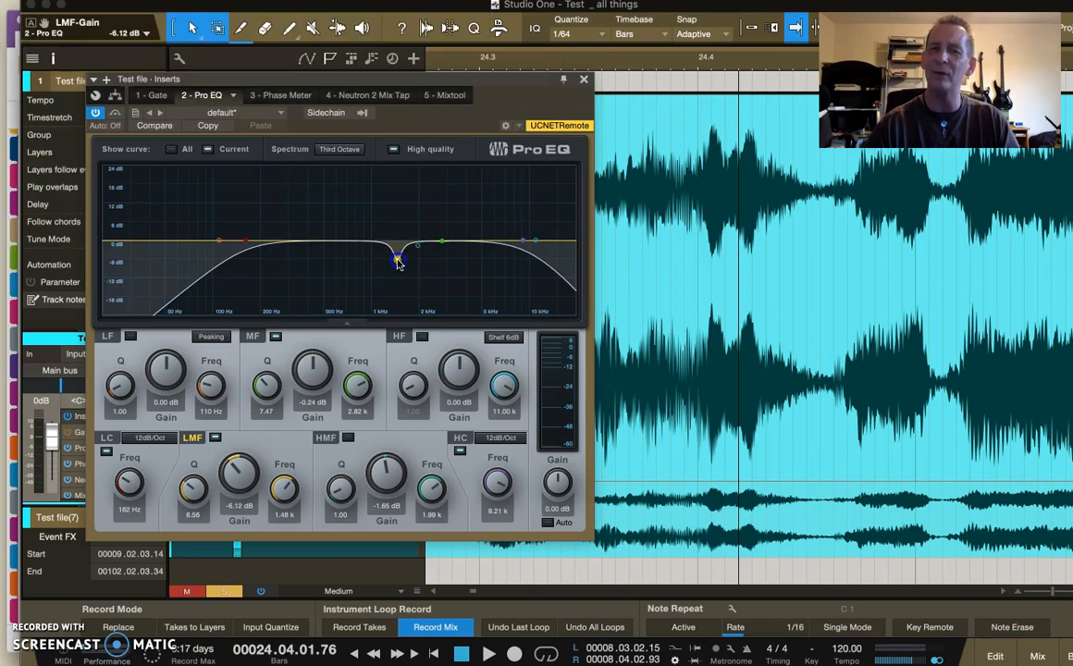
left_click_drag(189, 485, 186, 474)
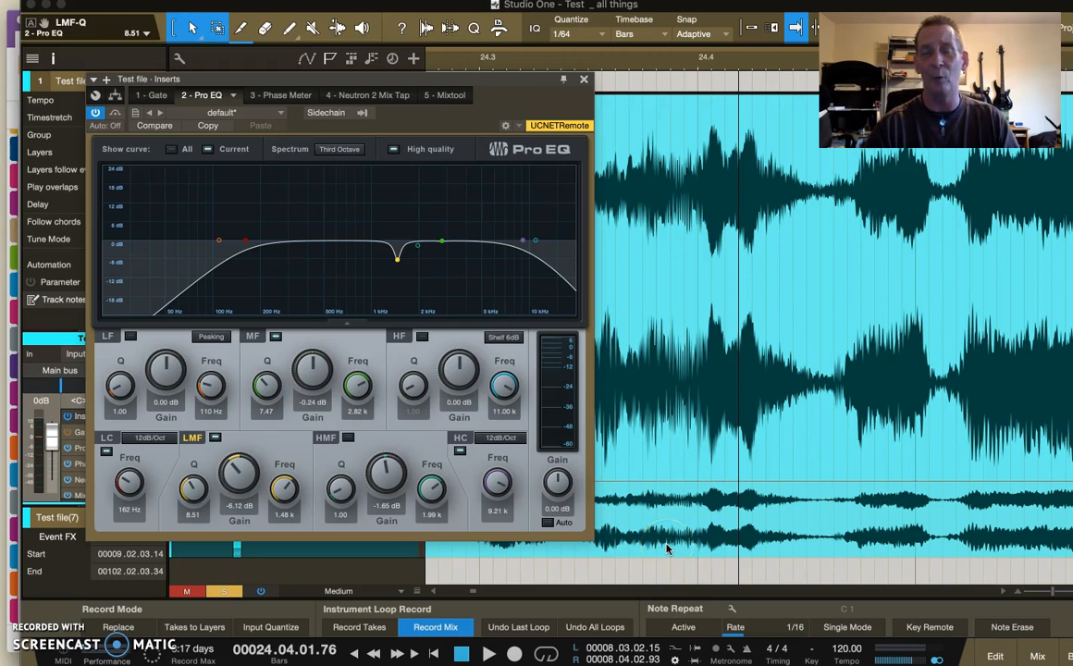
- Turn off the MF band and set the HMF gain to about -2.12 dB, leaving the HMF band inactive
double_click(443, 241)
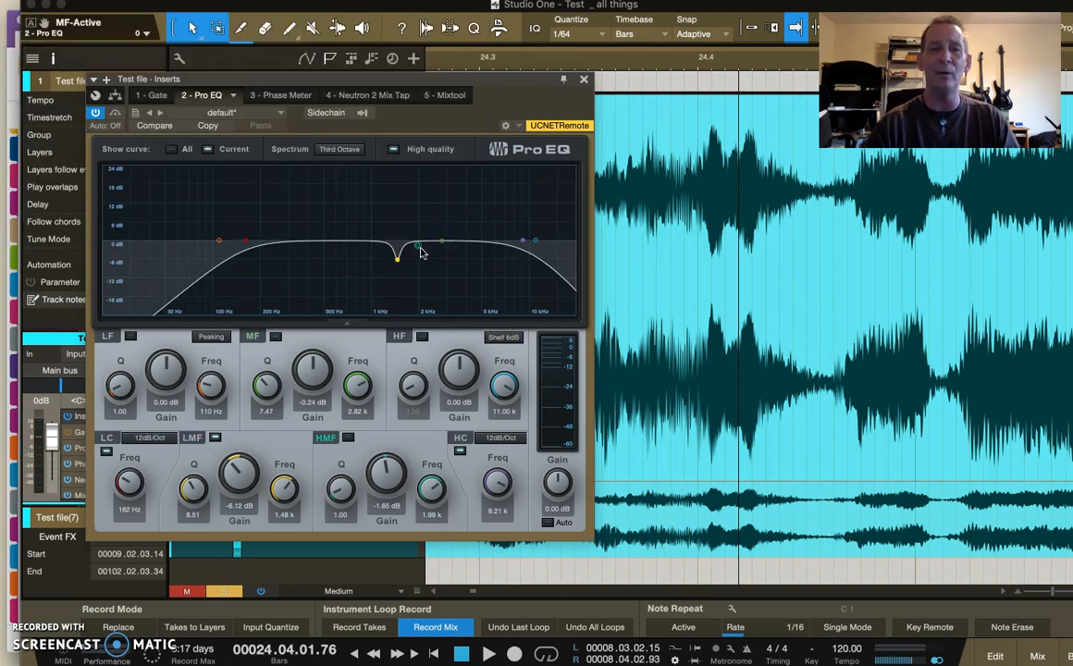
left_click(419, 250)
double_click(398, 262)
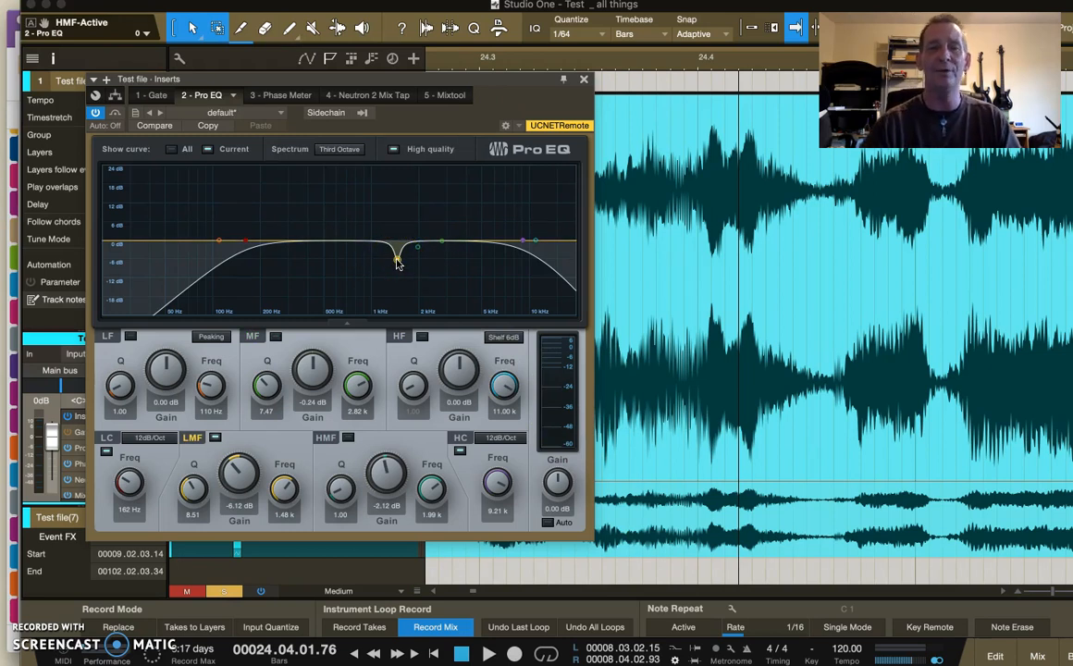
left_click(280, 440)
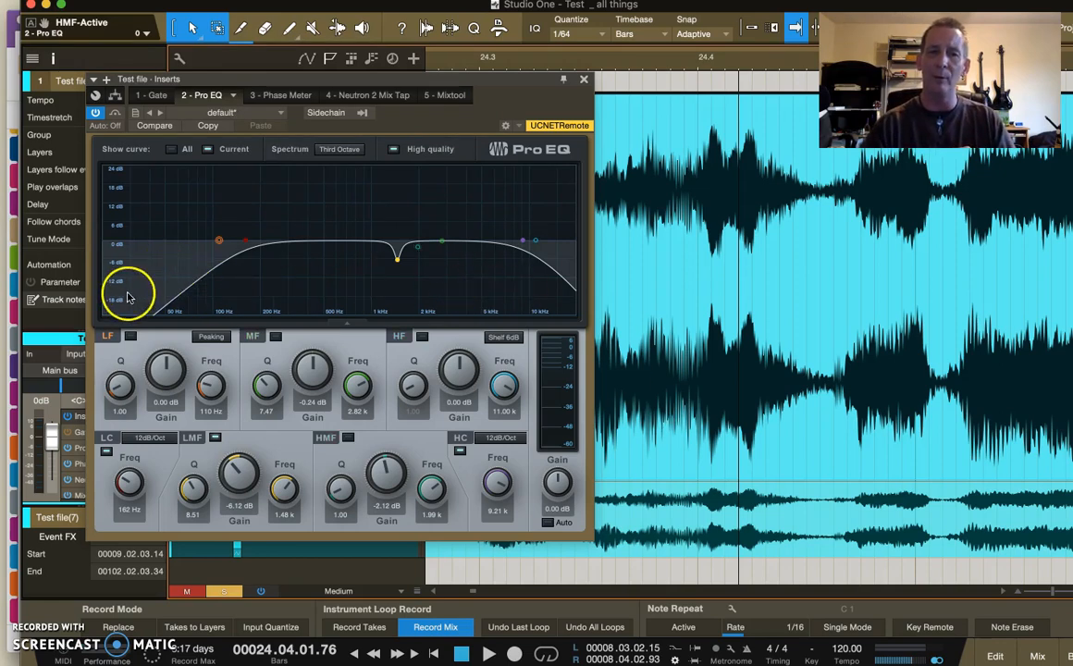
- Raise the low-cut frequency to about 199 Hz and play the test file
left_click_drag(129, 483, 125, 478)
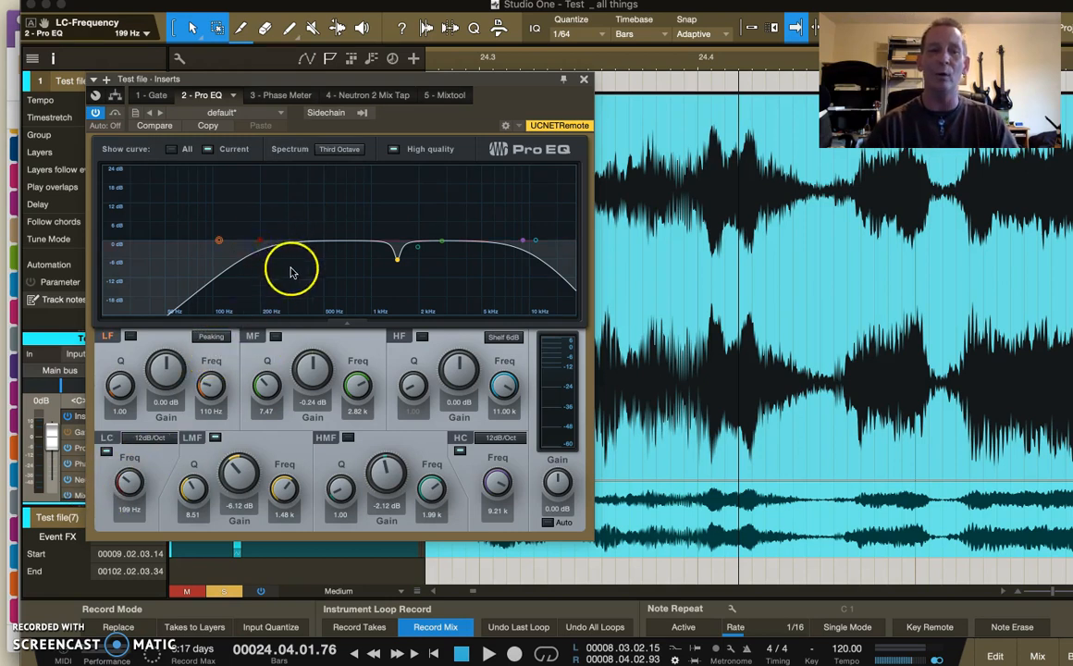
key("space")
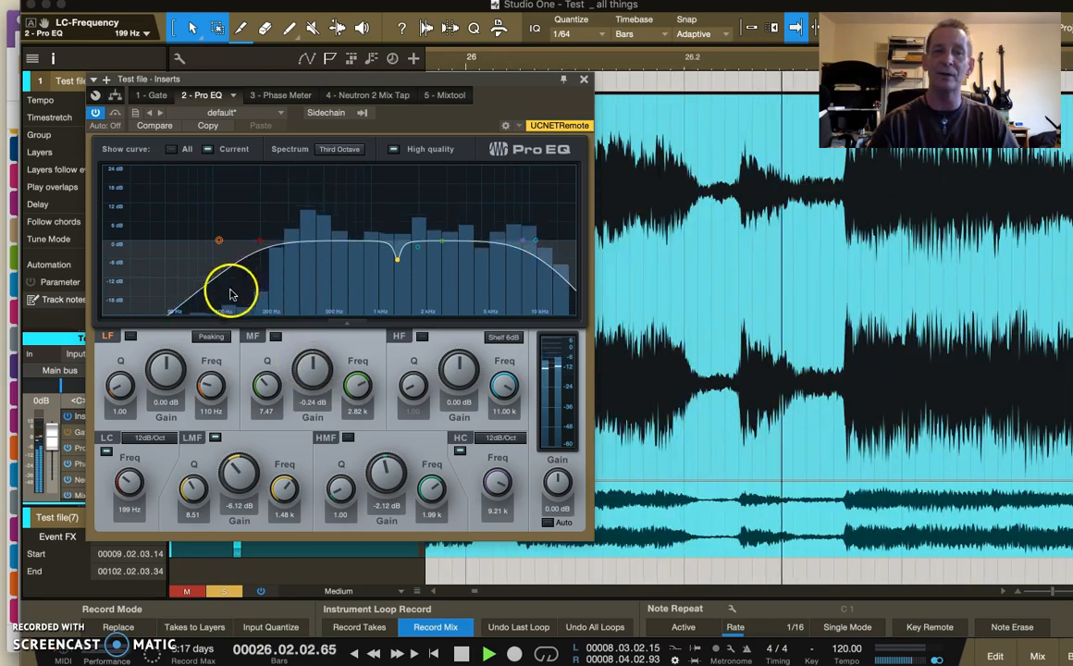
- Stop playback, raise the low-cut frequency to about 272 Hz and set the low-cut slope to 24dB/Oct
key("space")
left_click_drag(129, 483, 127, 478)
left_click(147, 437)
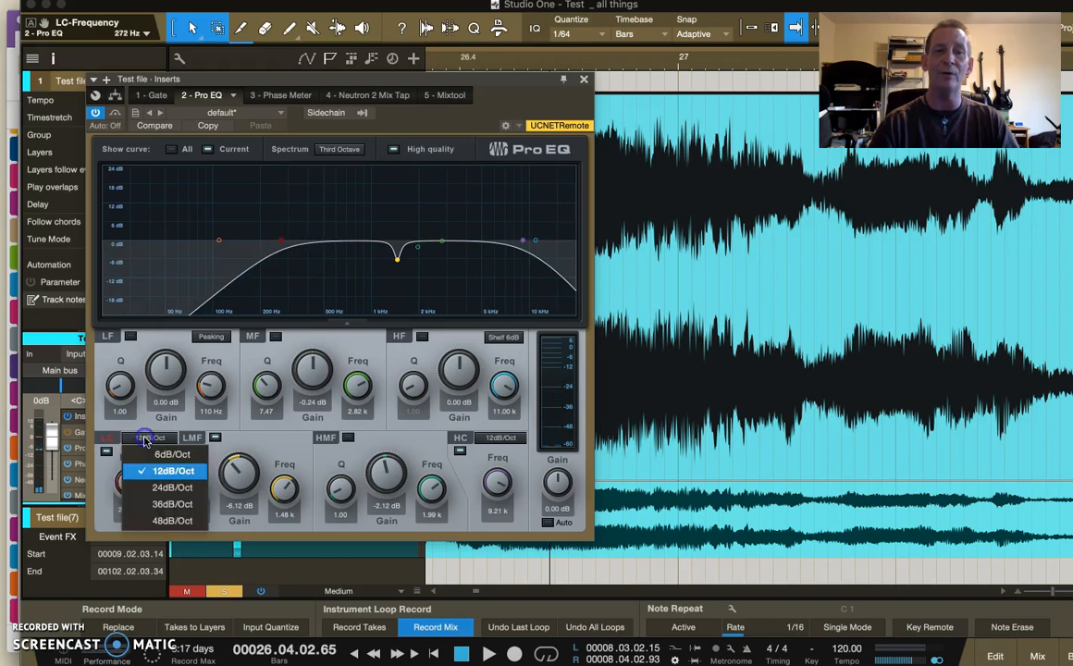
left_click(159, 490)
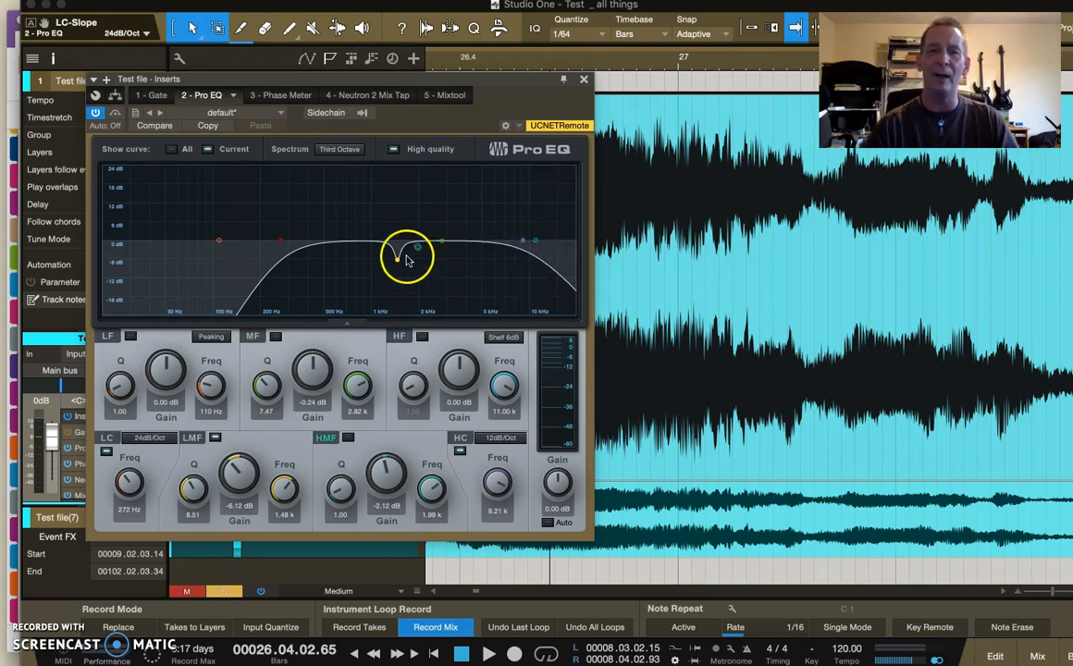
- Move the LMF notch to about 3.08 kHz at -5.88 dB and enable the HMF band at about 1.20 kHz, -3.06 dB, with Q 4.24
mouse_move(398, 257)
left_mouse_down()
mouse_move(417, 256)
mouse_move(371, 261)
mouse_move(421, 255)
mouse_move(450, 266)
mouse_move(411, 247)
mouse_move(383, 256)
left_mouse_up()
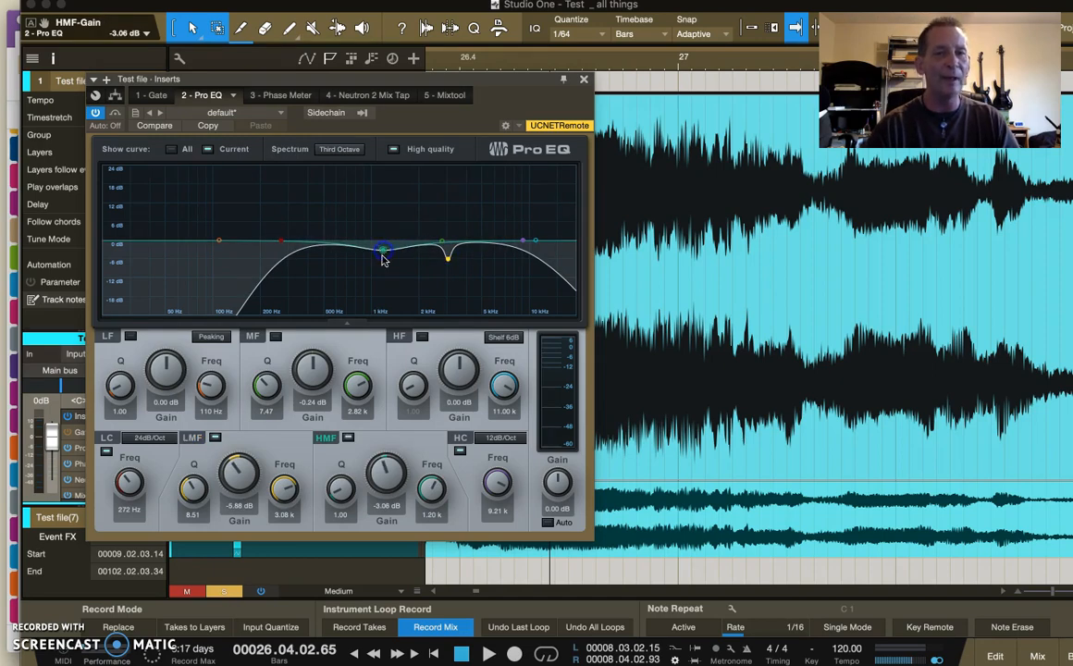
left_click_drag(278, 388, 242, 375)
mouse_move(341, 489)
left_mouse_down()
mouse_move(343, 505)
mouse_move(341, 481)
left_mouse_up()
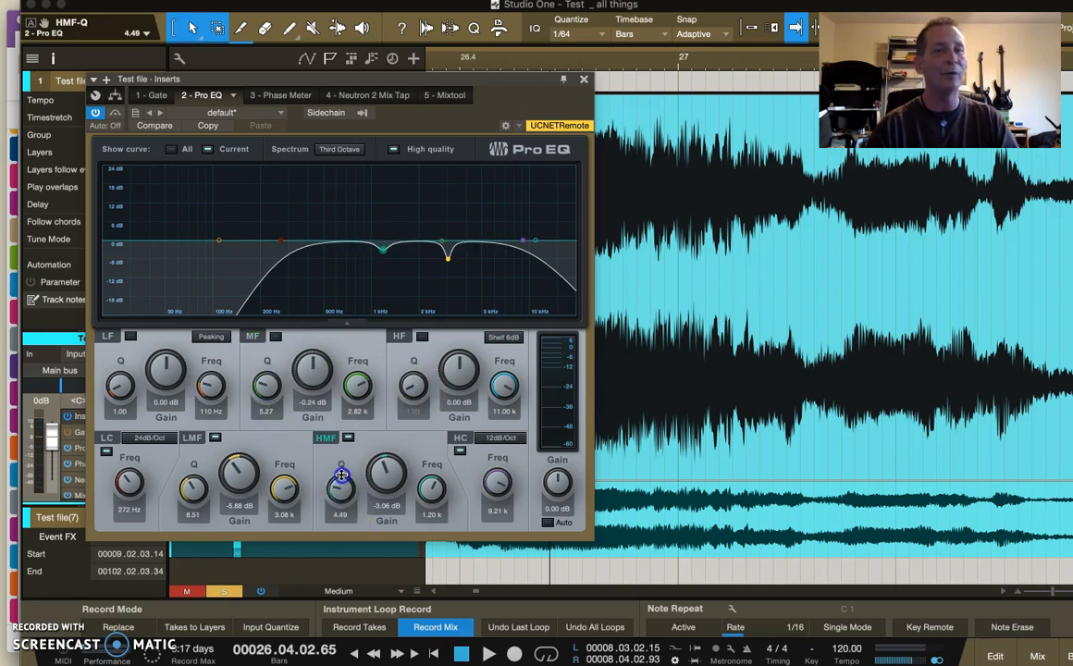
left_click(389, 271)
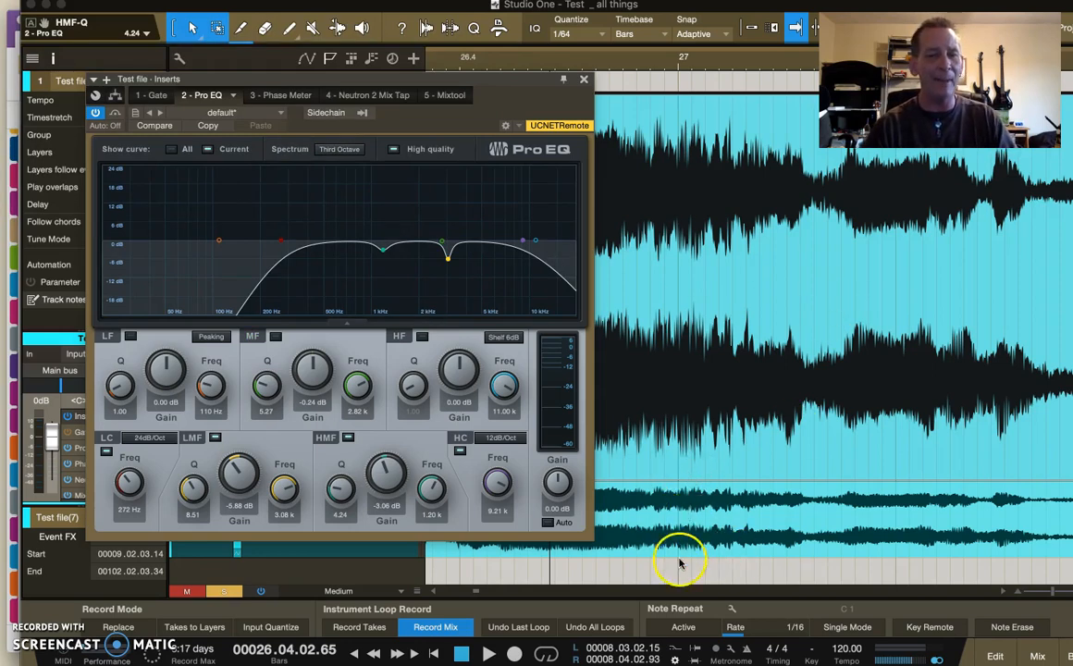
left_click(671, 515)
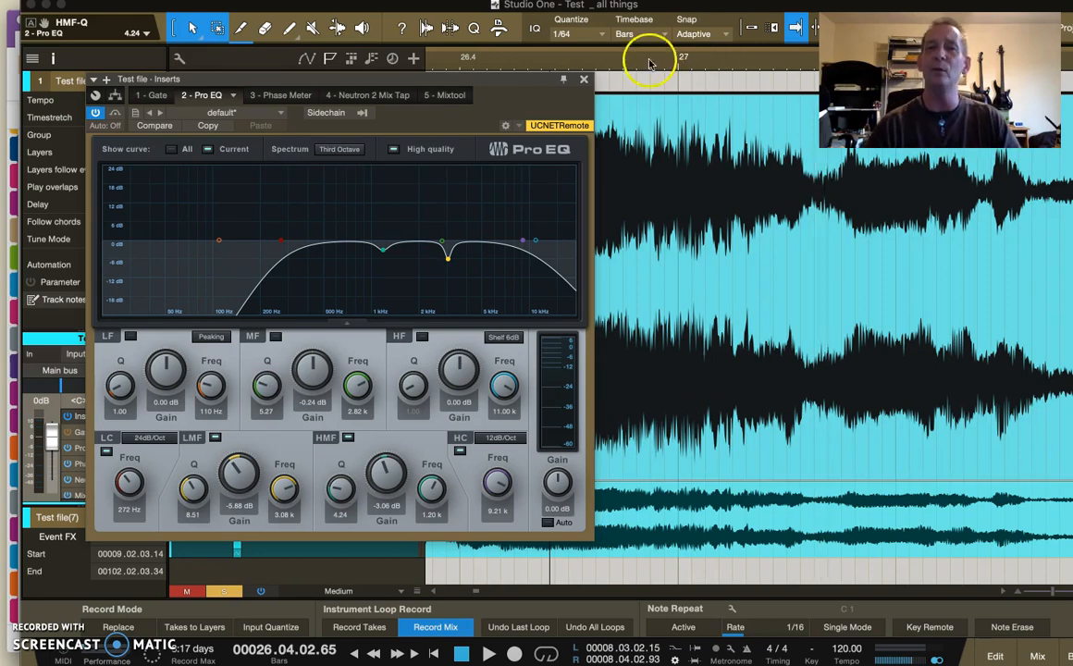
- Close the Pro EQ window and look over the commands available for the Test file track
left_click(584, 82)
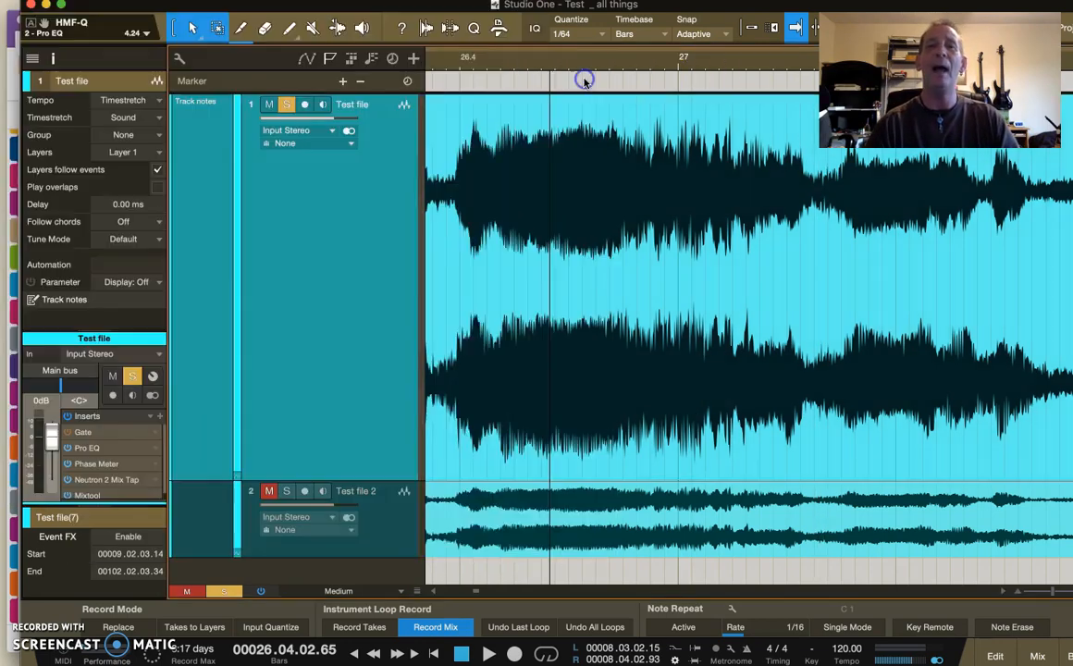
right_click(331, 268)
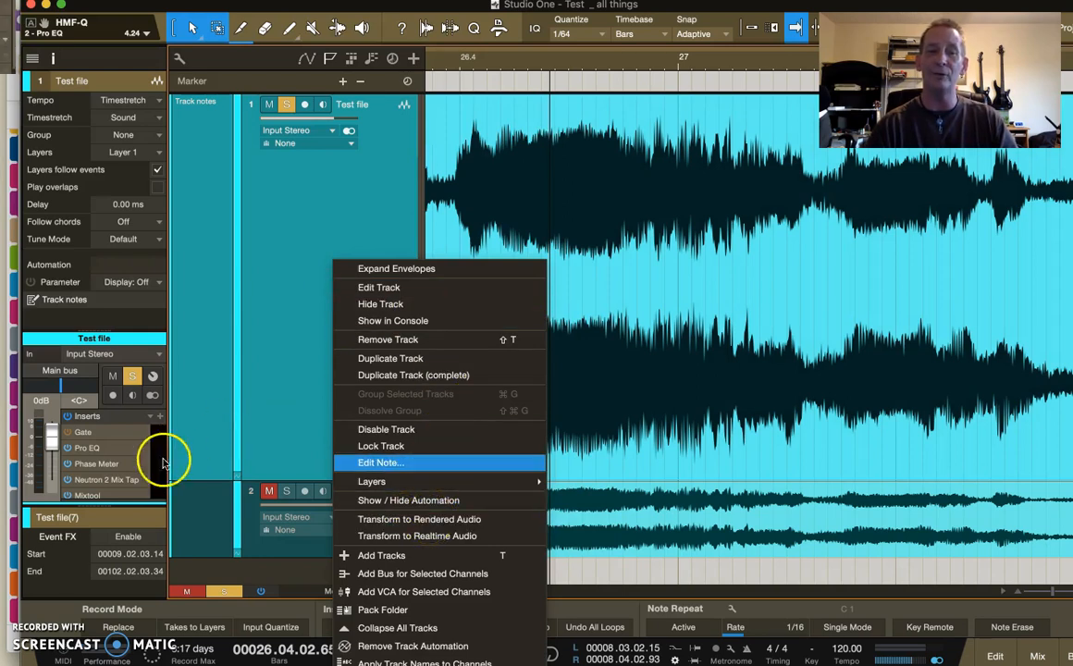
left_click(99, 448)
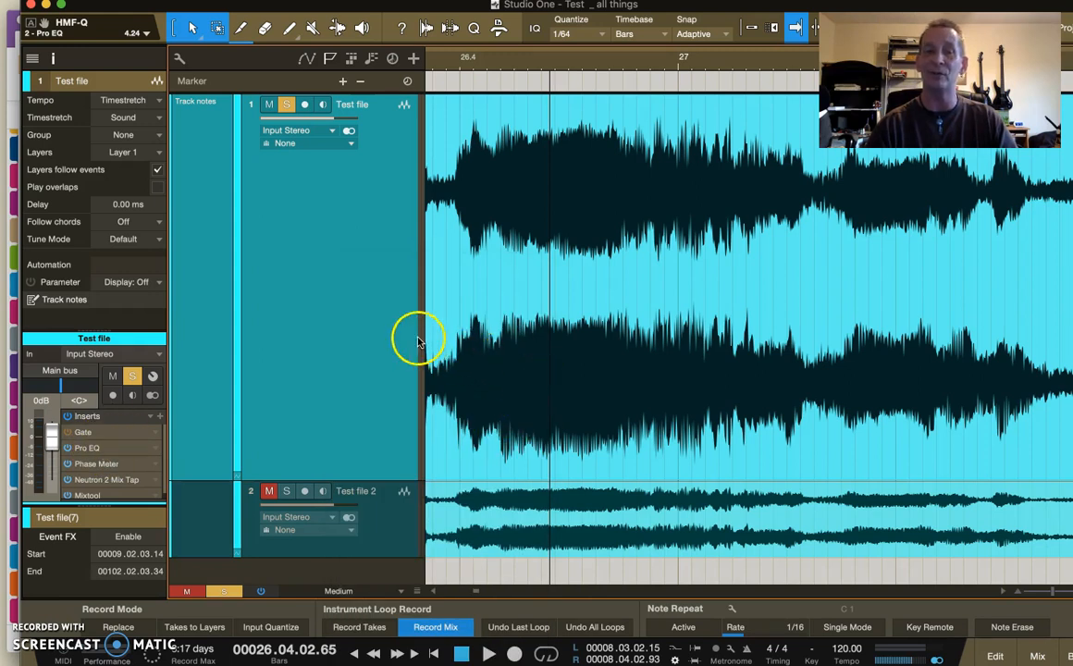
left_click(577, 376)
- Select the two adjacent Test file audio events near the start of track 1 and bounce them into a single event
left_click_drag(591, 60, 631, 18)
left_click_drag(625, 61, 720, 34)
left_click_drag(518, 61, 697, 79)
left_click(663, 309)
left_click(711, 329)
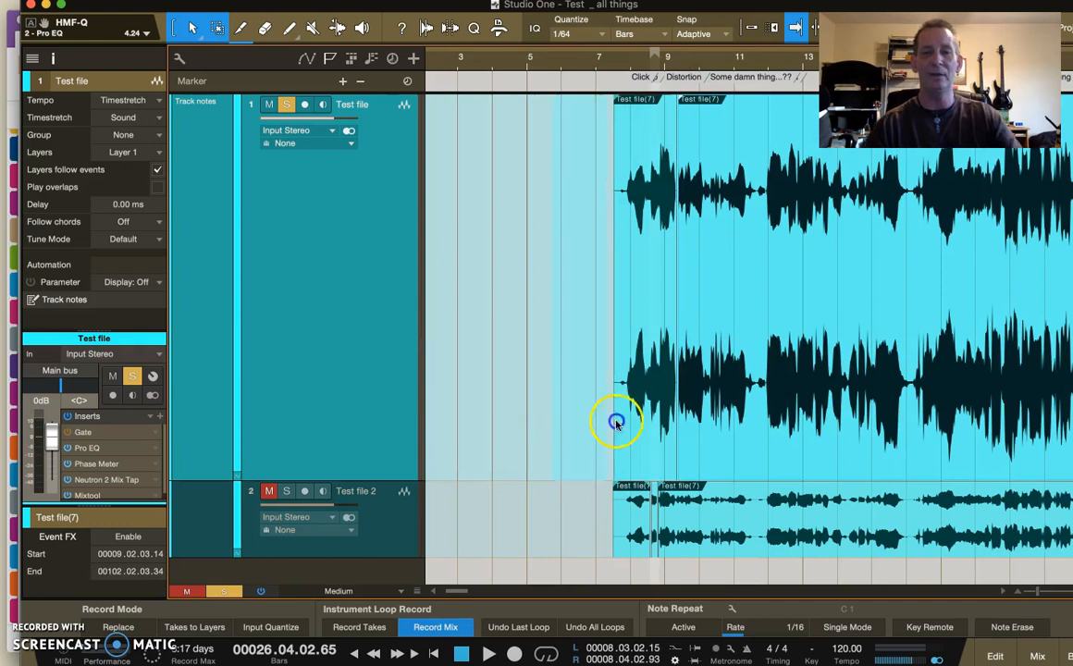
double_click(558, 436)
left_click(579, 453)
left_click(742, 379)
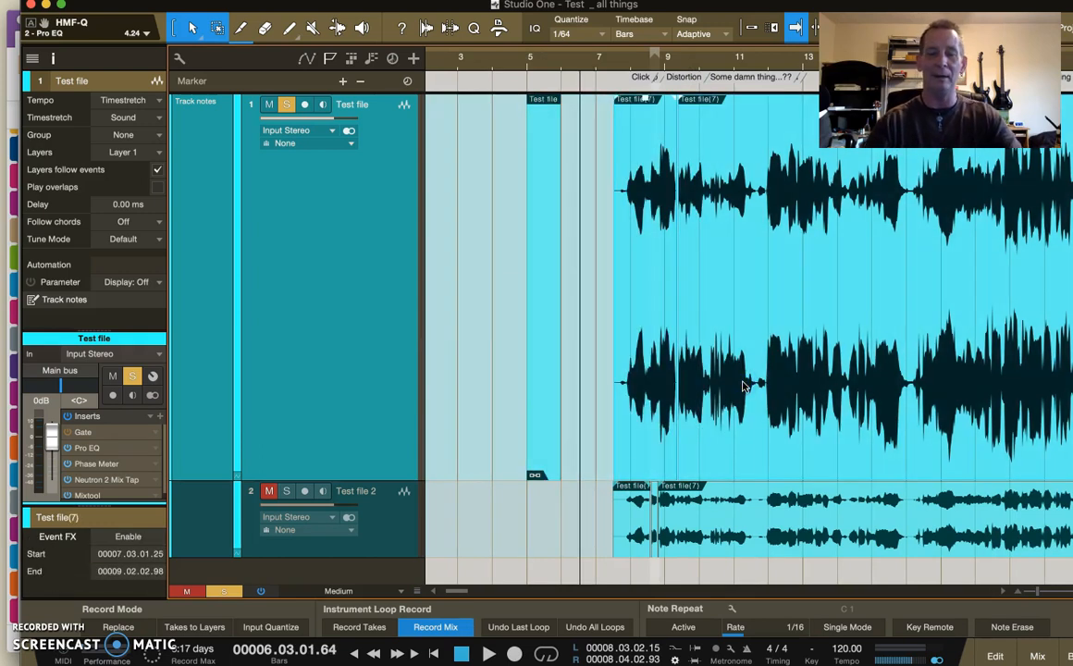
key("super+b")
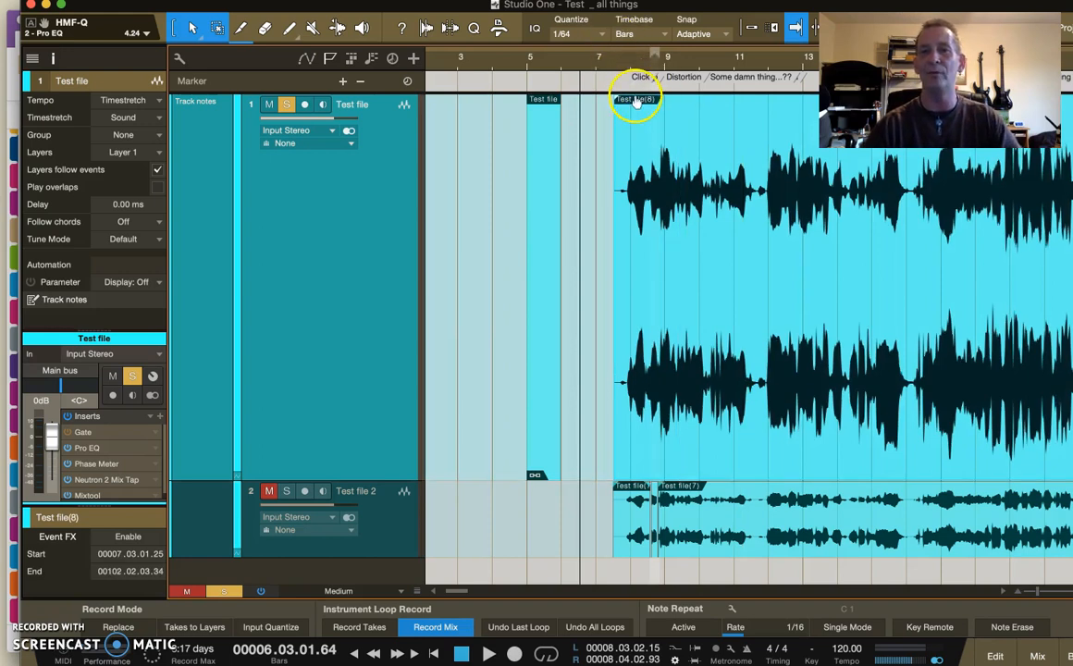
- Delete the empty event at bar 5 on track 1 and move the bounced audio event earlier to start in bar 2
left_click(548, 208)
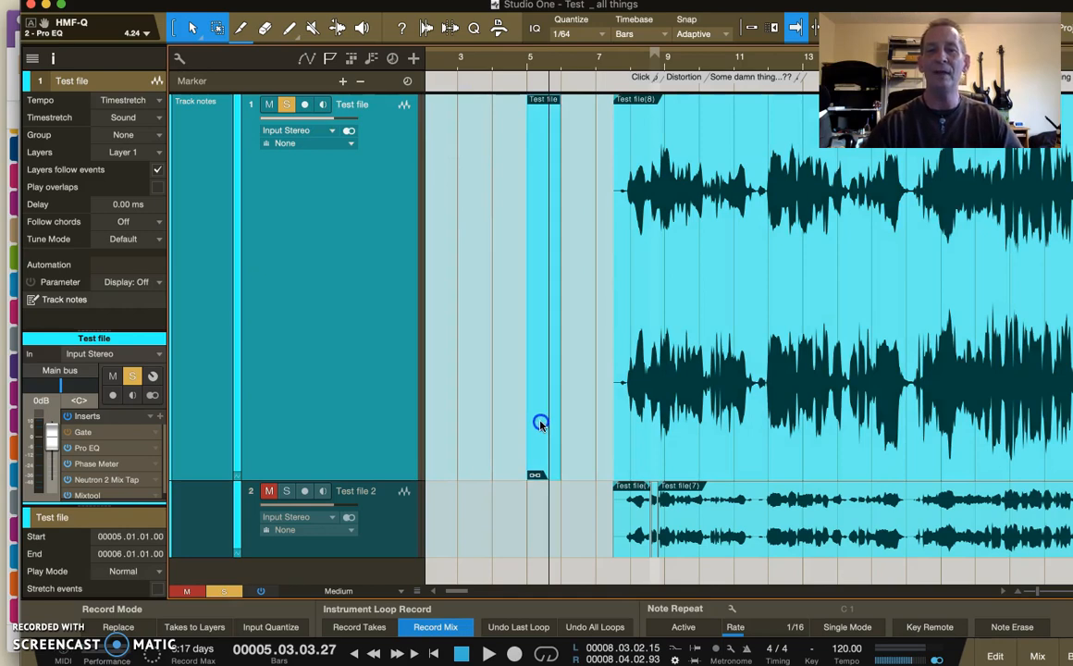
key("Delete")
left_click_drag(711, 424, 532, 422)
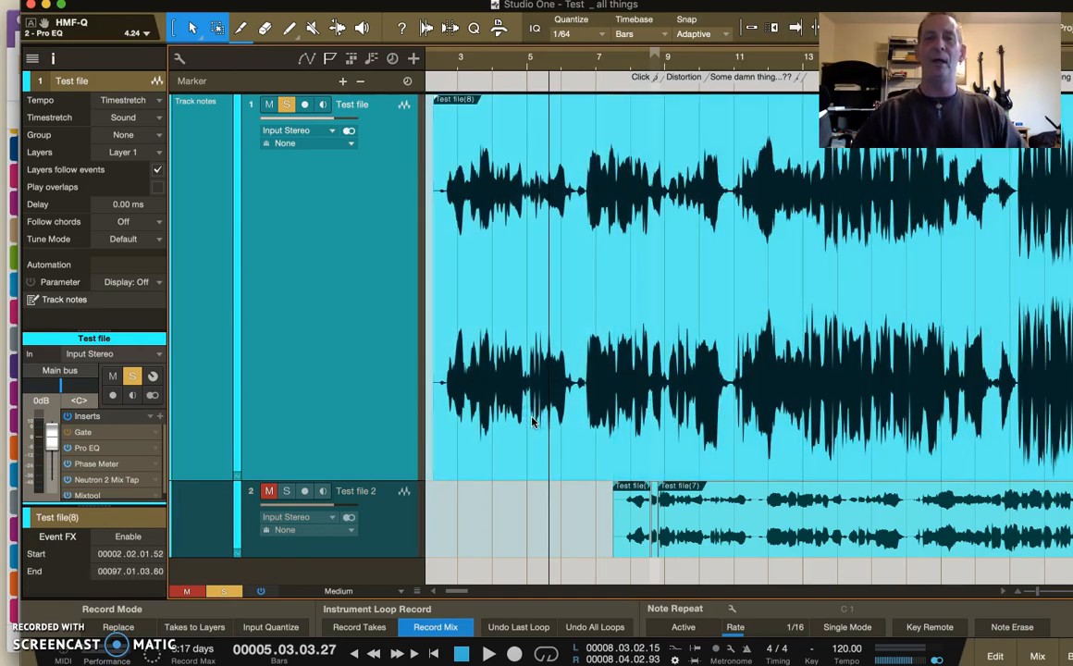